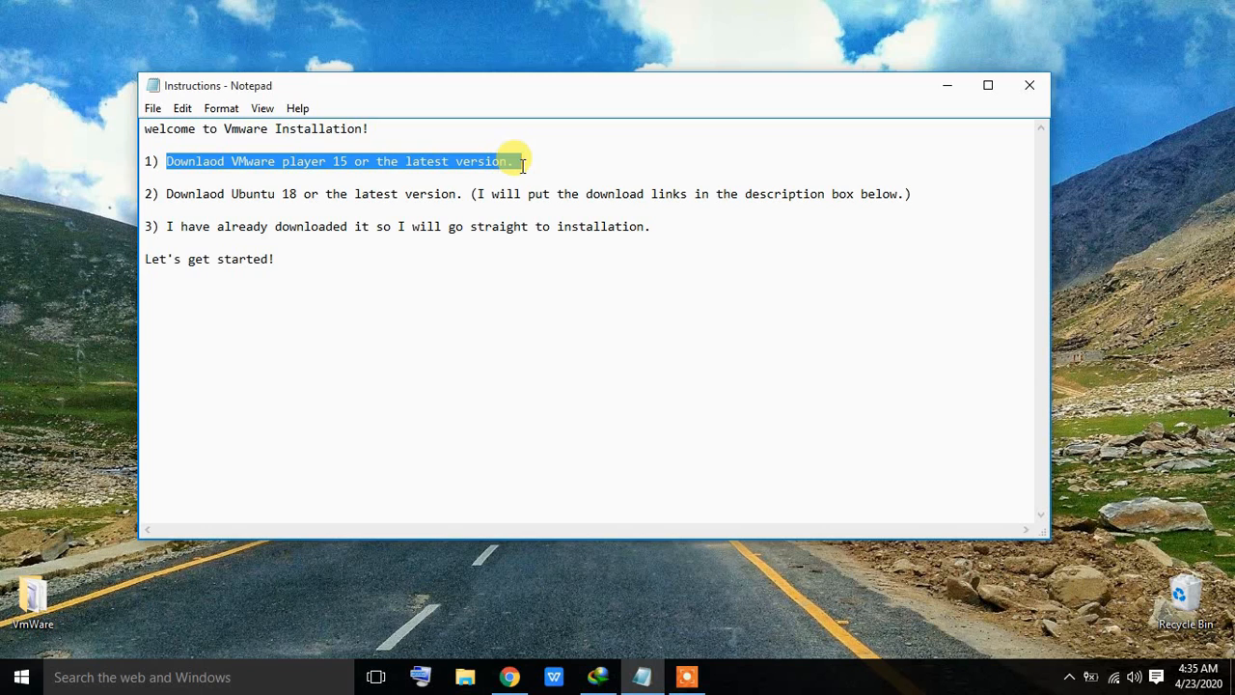
Step: Scroll the VMware Workstation 15.5 Player page to its Windows and Linux download options
left_click(509, 676)
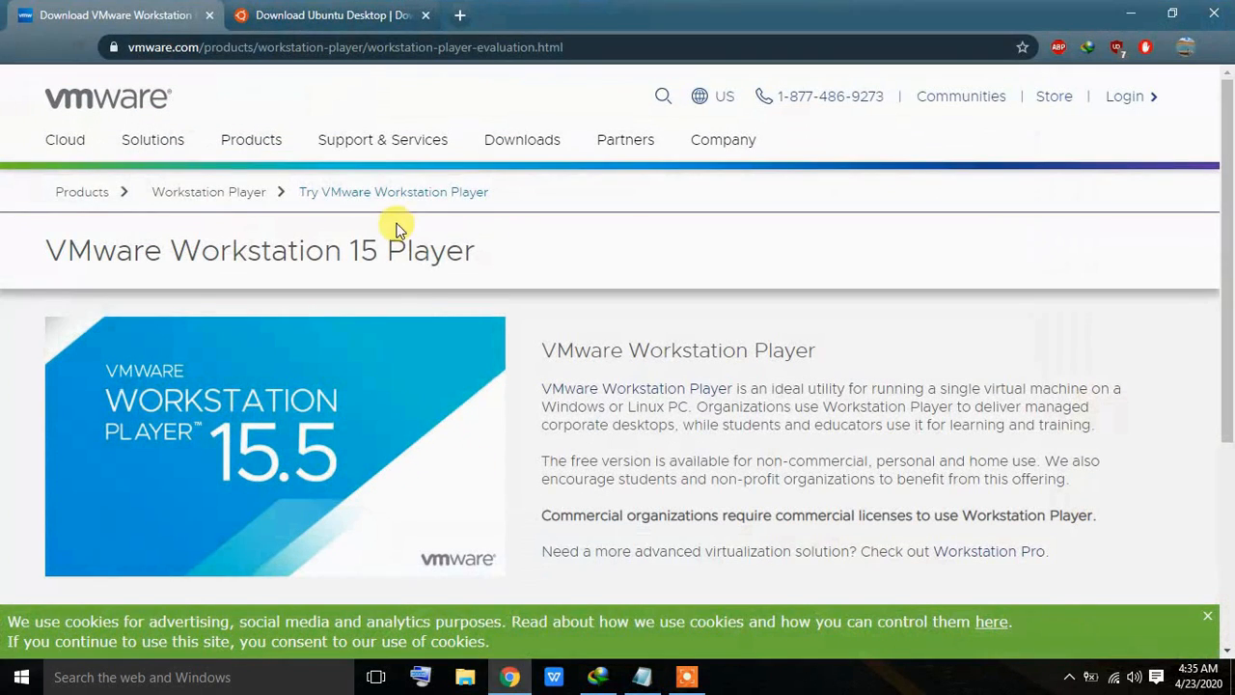
left_click(433, 47)
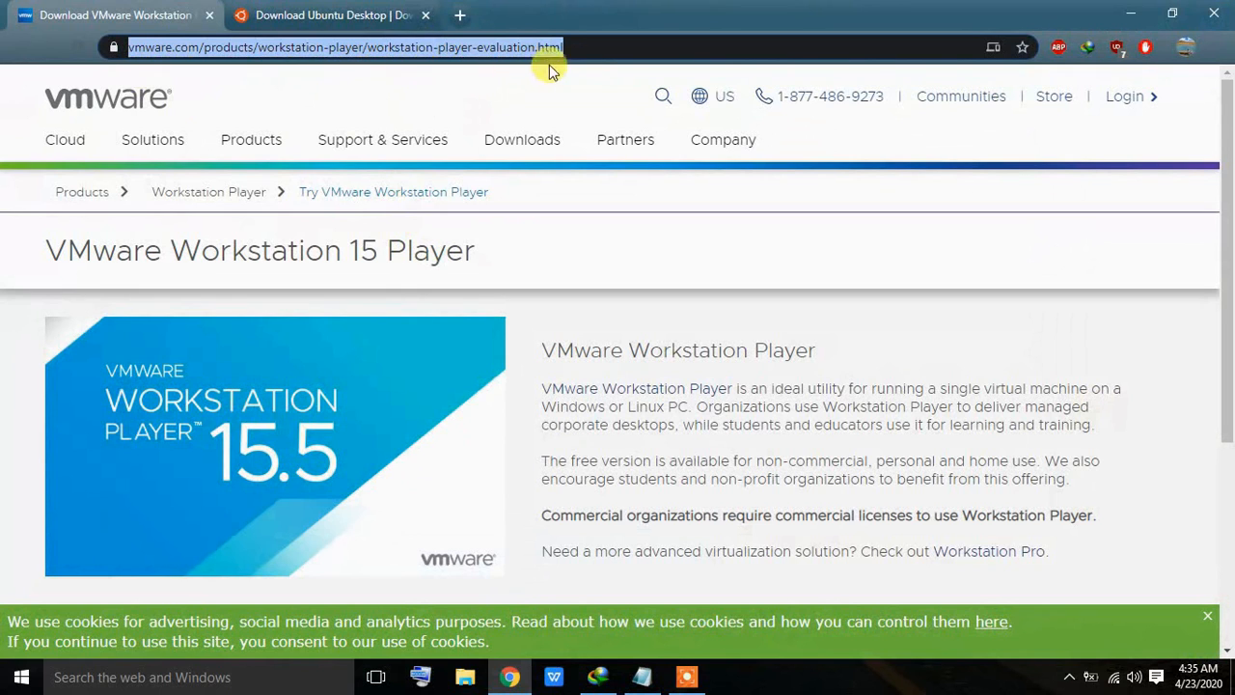
left_click_drag(1226, 104, 1230, 410)
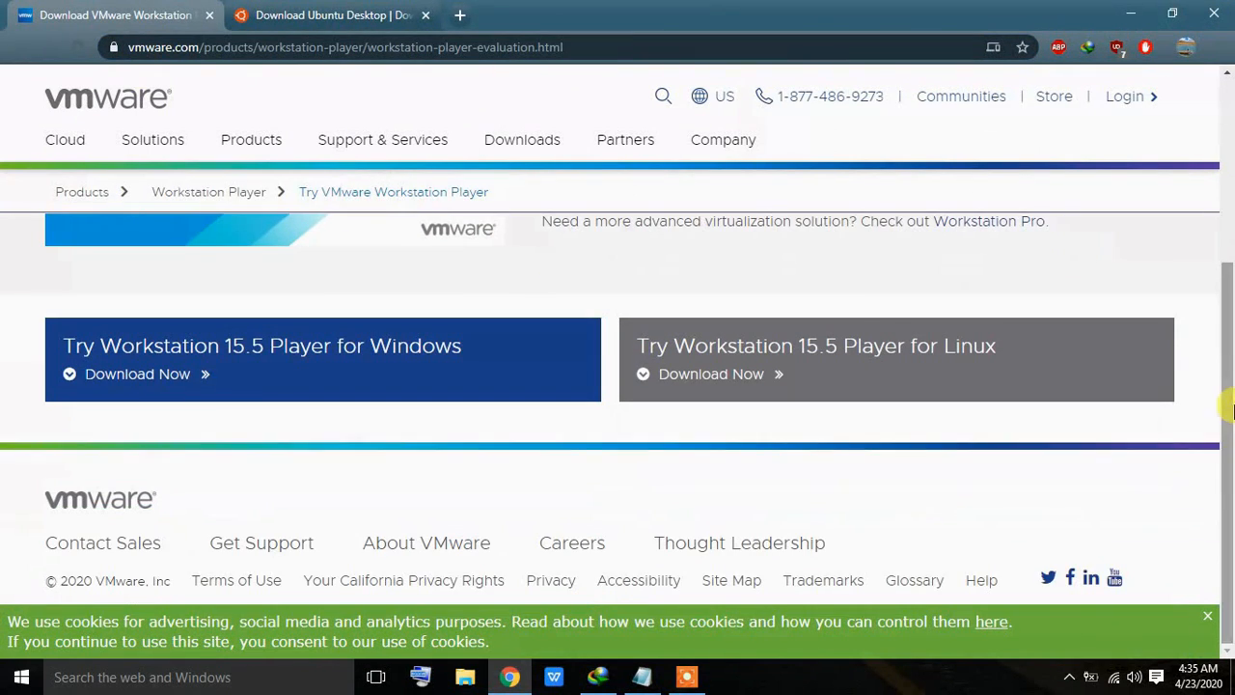
left_click_drag(61, 342, 487, 349)
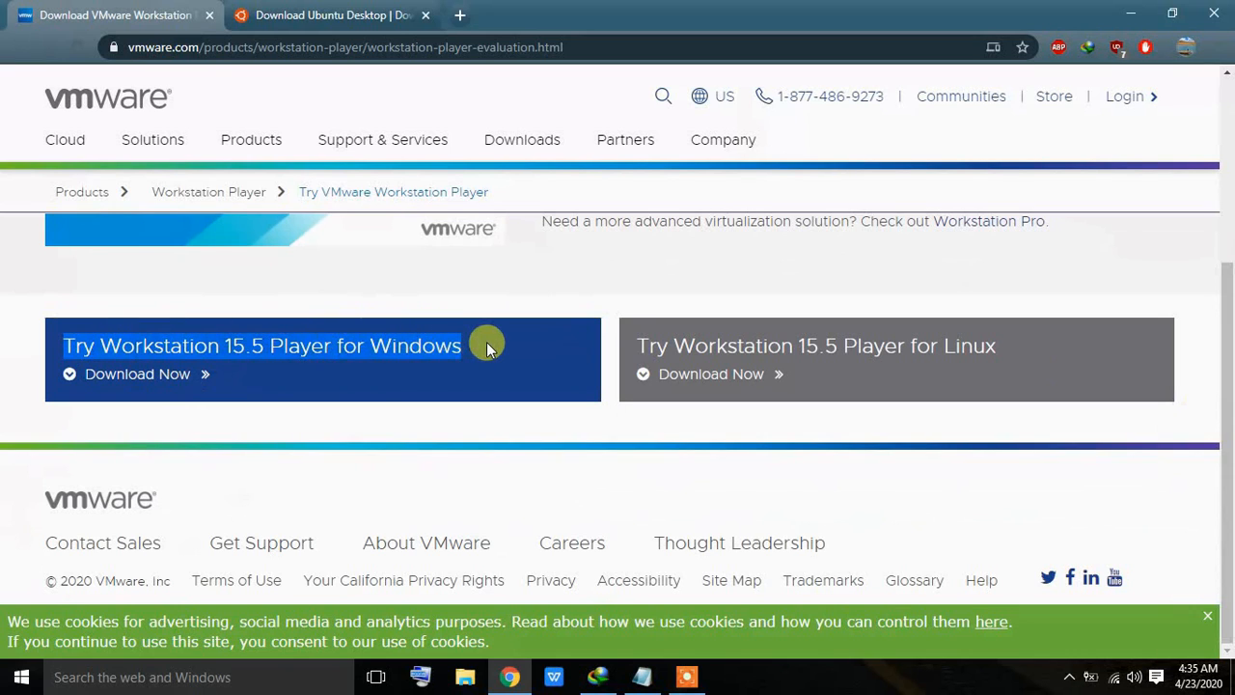
Step: Back in the Notepad instructions, highlight the second line about downloading Ubuntu
left_click(588, 475)
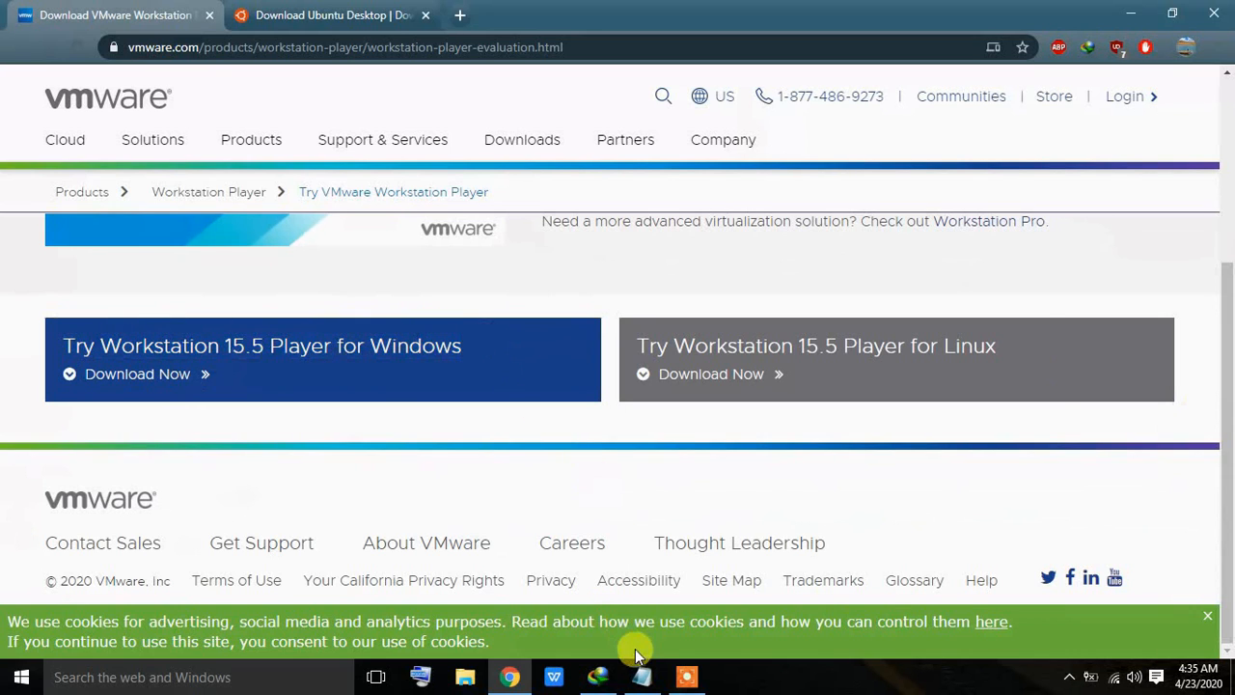
left_click(642, 677)
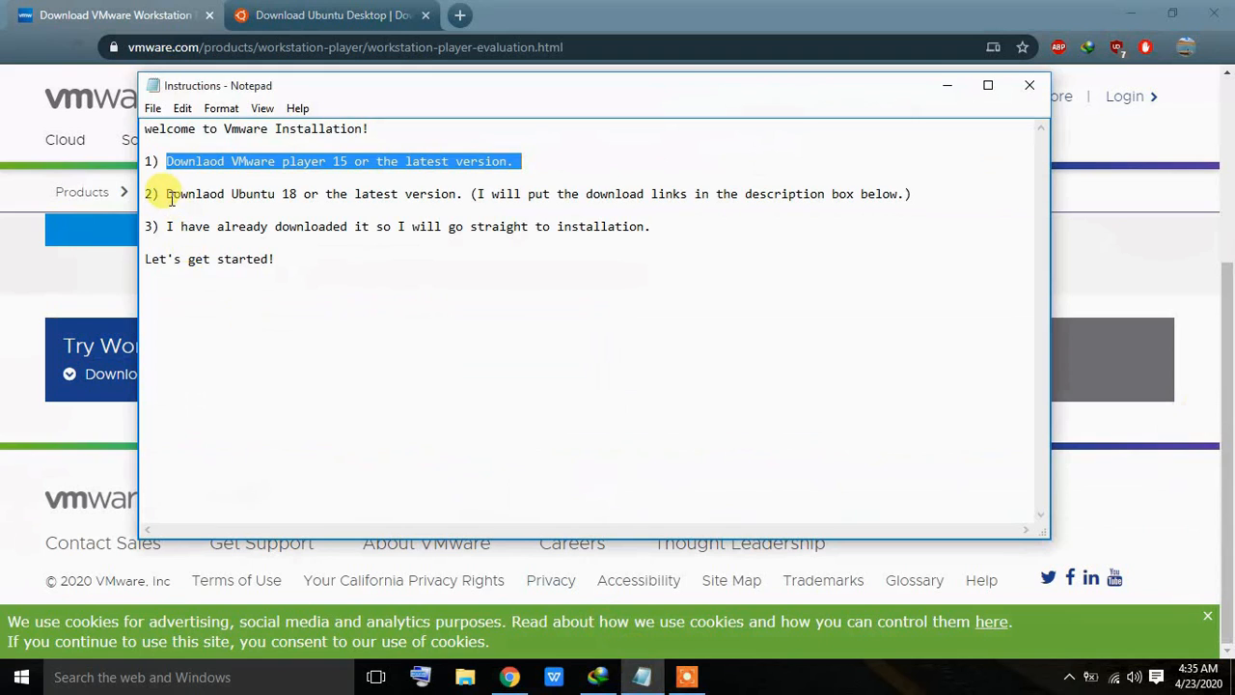
left_click_drag(166, 194, 462, 196)
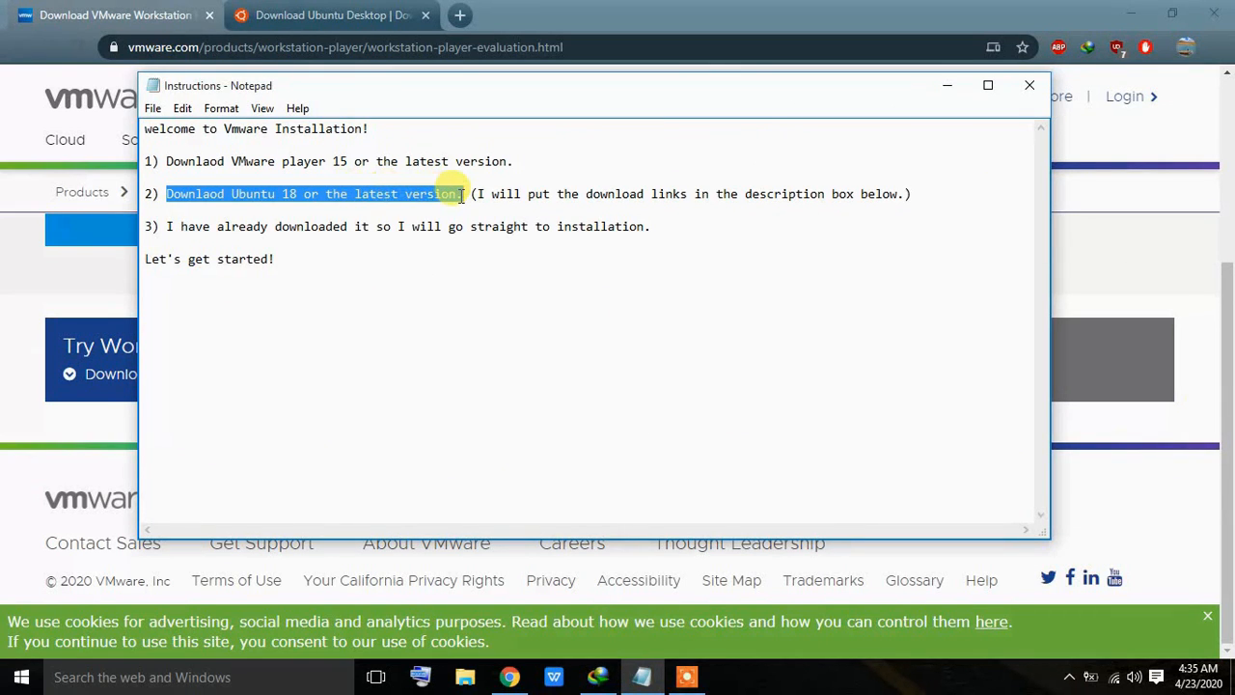
Step: Scroll the Ubuntu page to the Ubuntu 18.04.4 LTS desktop download, then return to Notepad
left_click(365, 15)
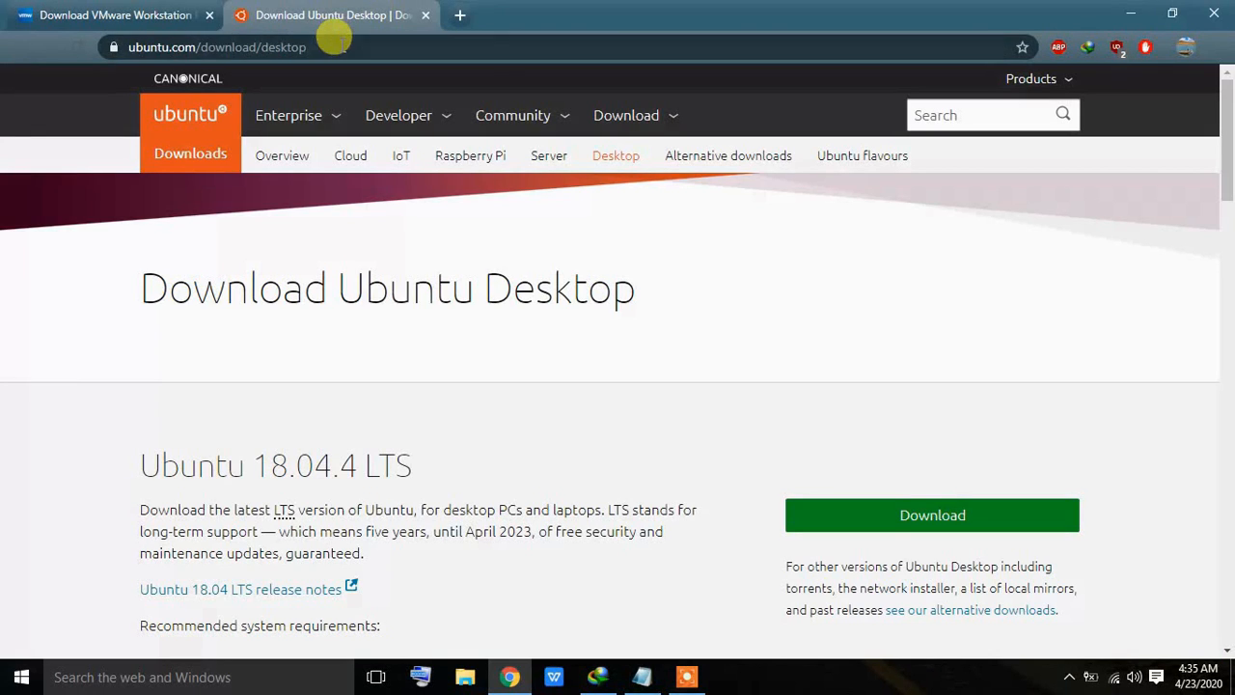
left_click(332, 45)
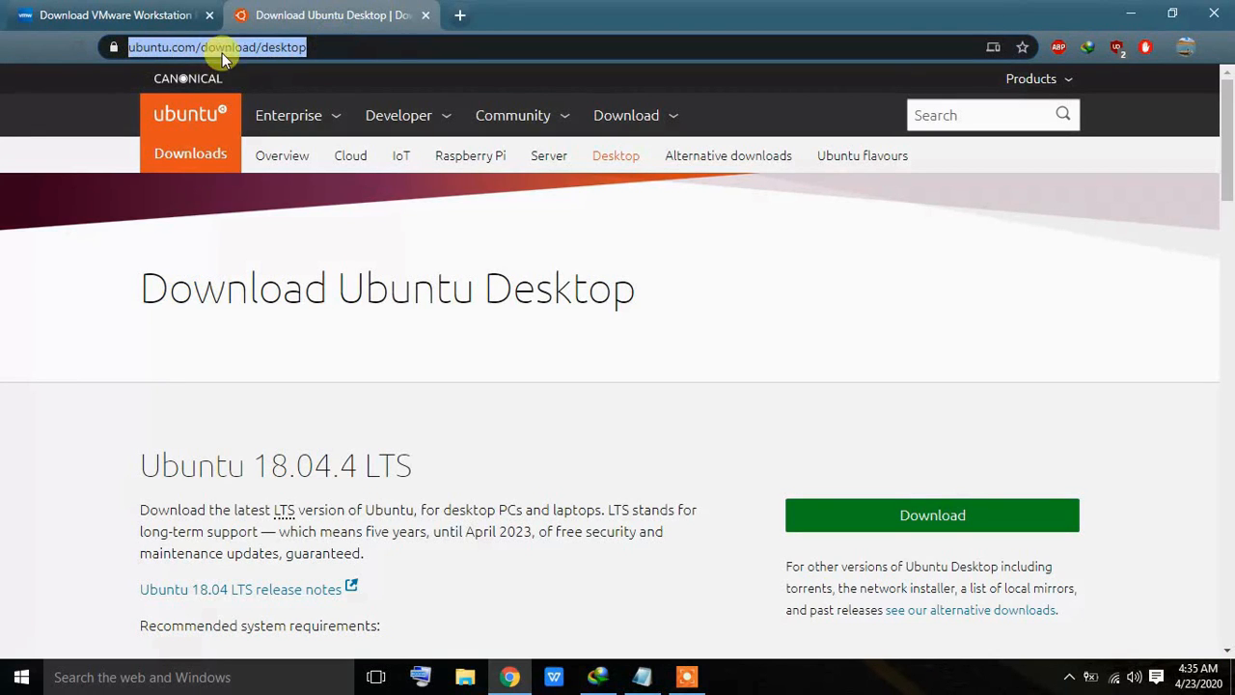
left_click_drag(1228, 139, 1230, 170)
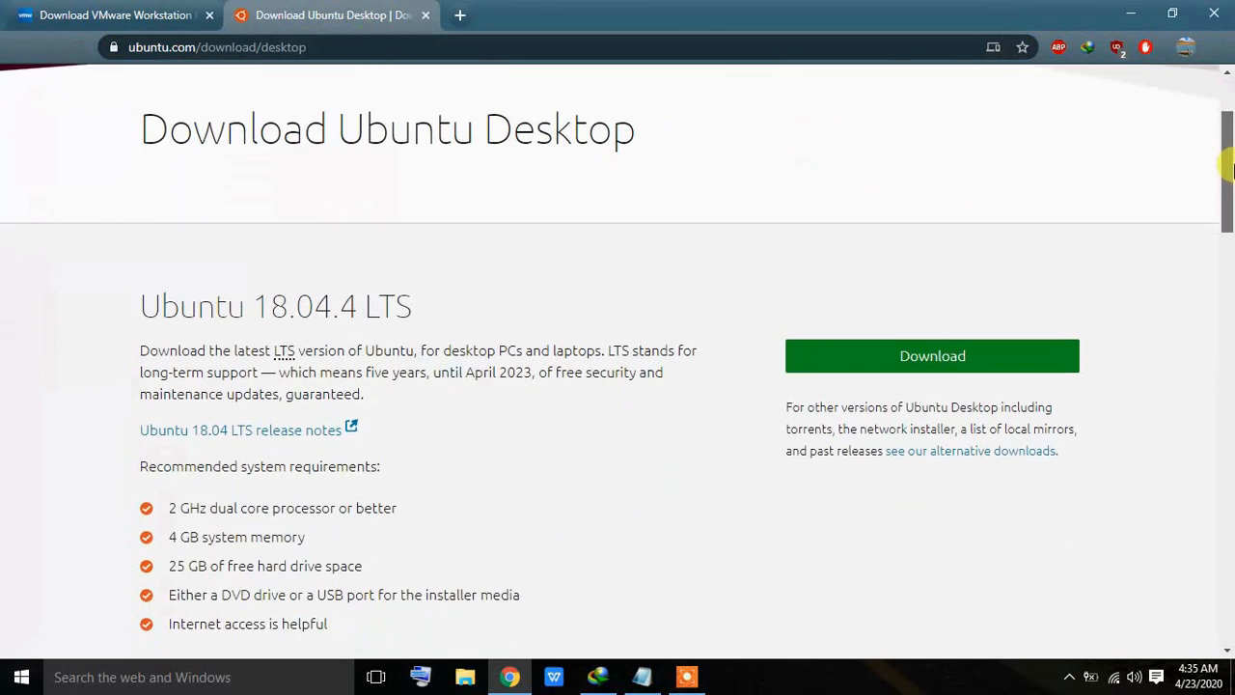
left_click_drag(140, 307, 448, 322)
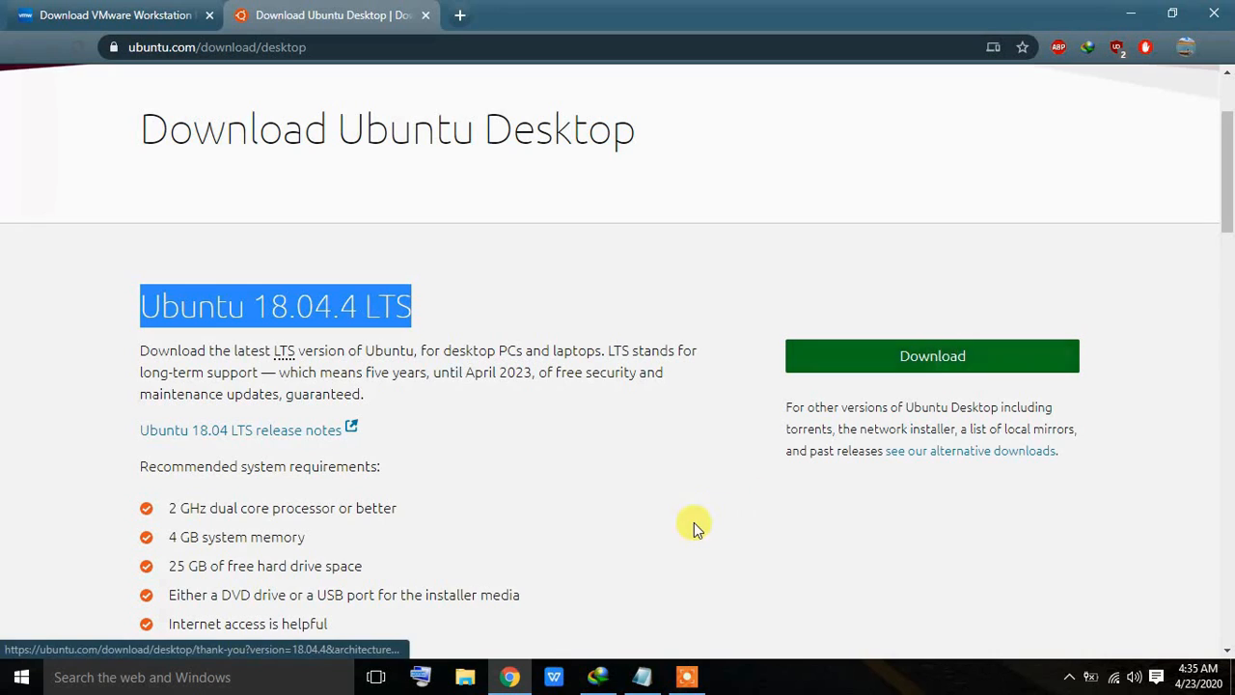
left_click(641, 676)
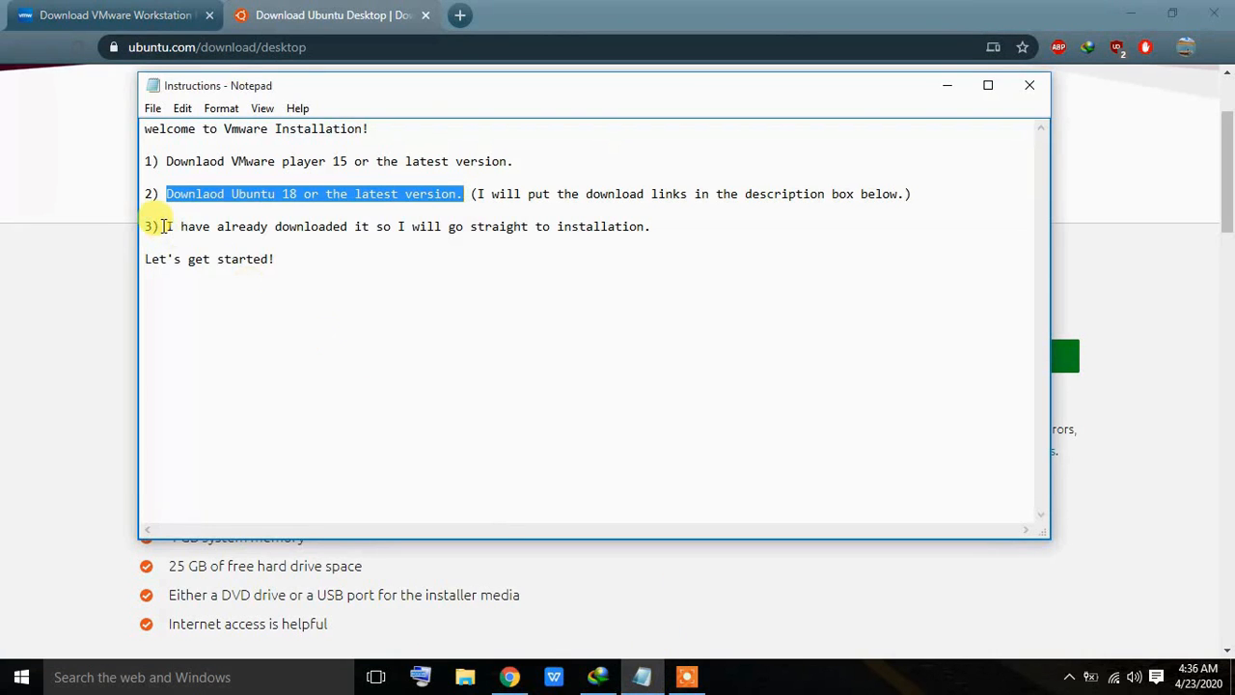
Step: Highlight the third and 'Let's get started!' lines, then minimize Chrome and Notepad
left_click_drag(167, 226, 664, 228)
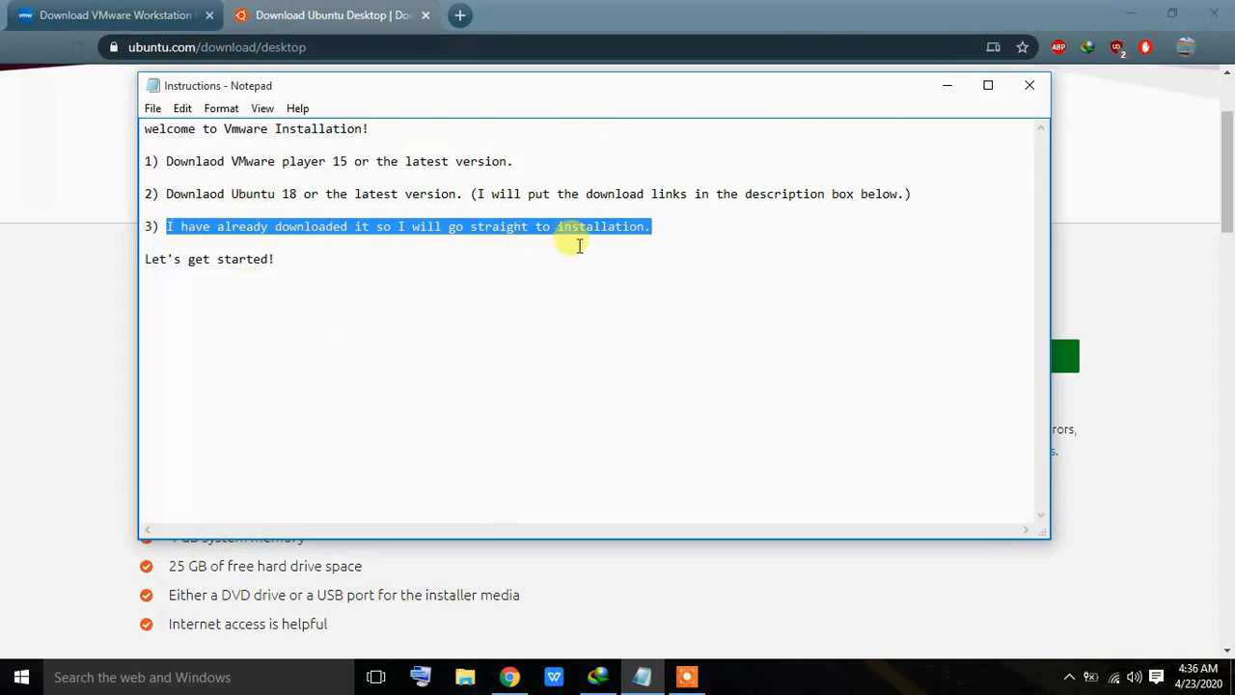
left_click_drag(144, 259, 294, 270)
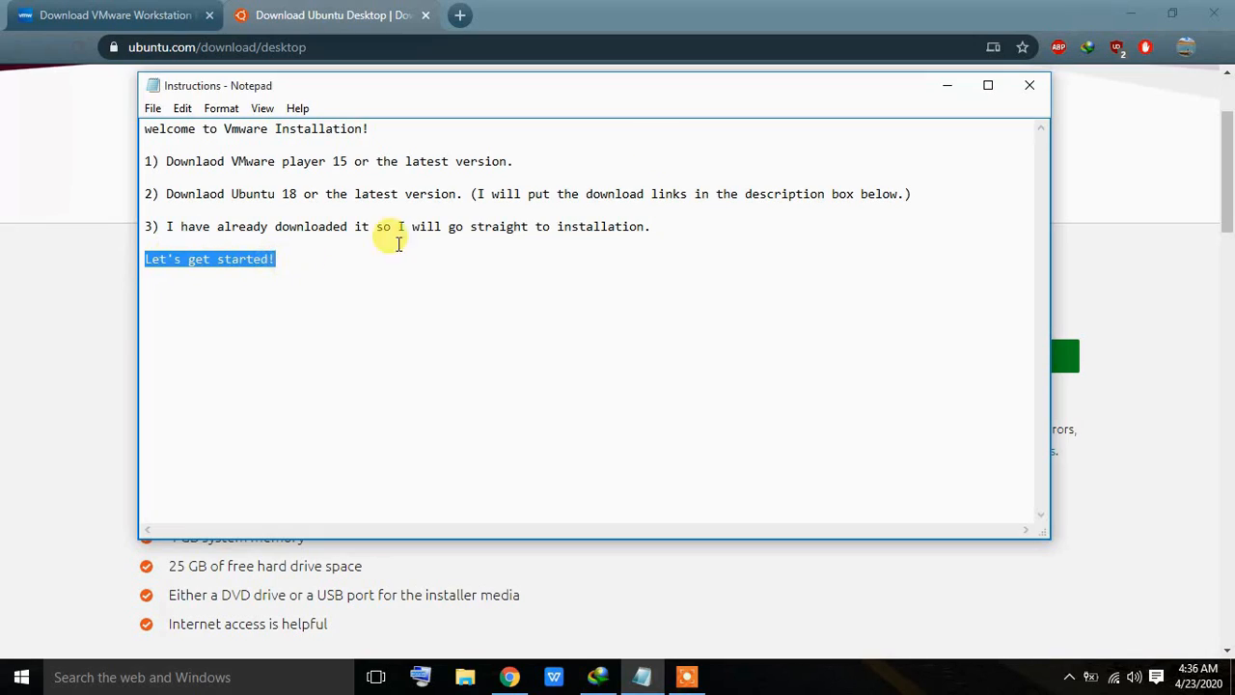
left_click(1130, 14)
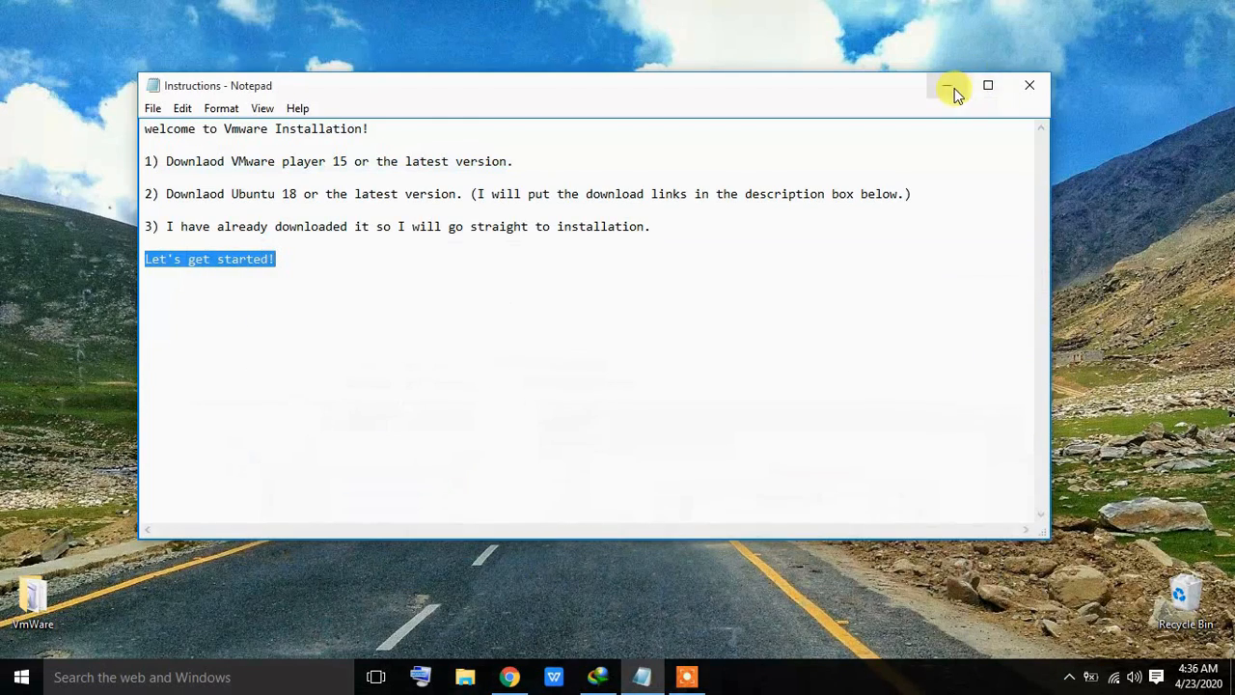
left_click(948, 87)
Step: Run the VMware-player-15.5.2-15785246 installer from the VmWare folder, approving the UAC prompt
double_click(34, 594)
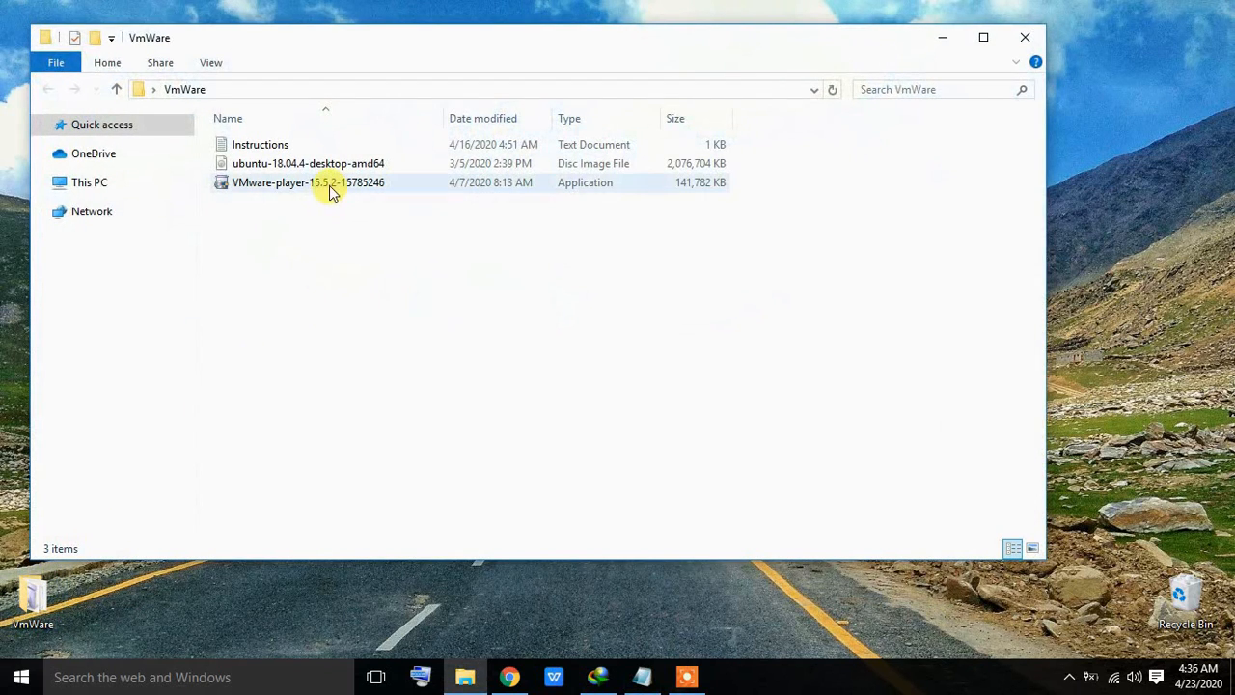
right_click(329, 191)
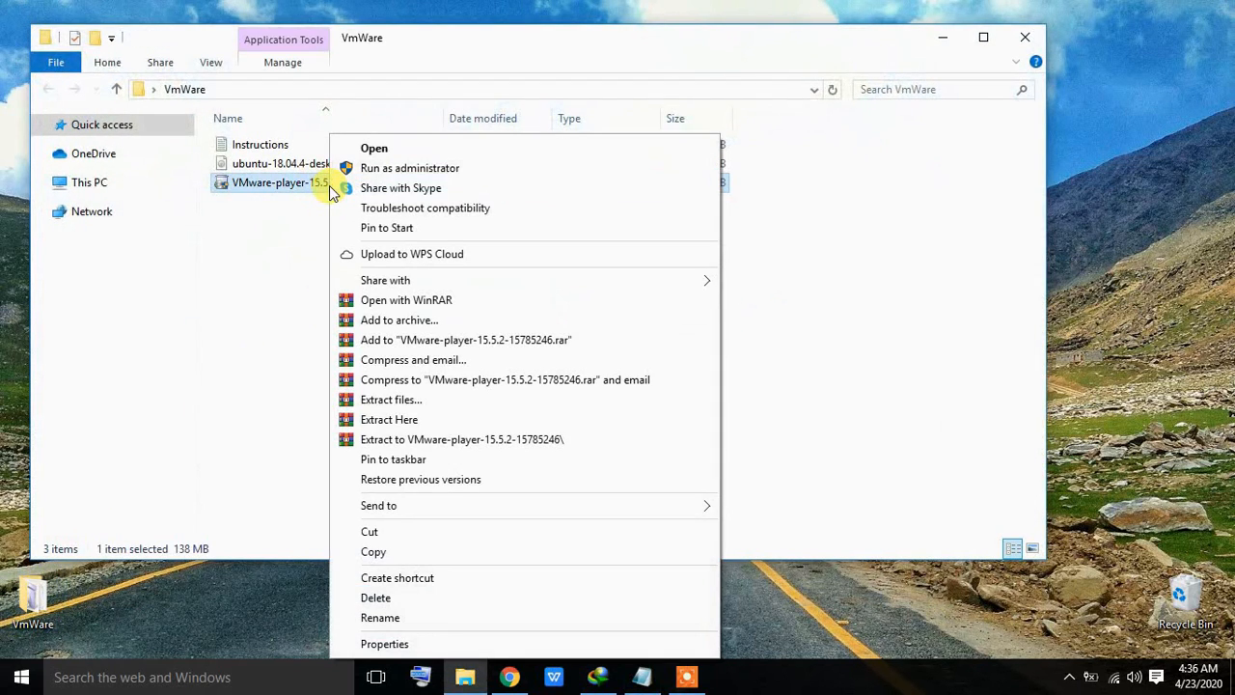
left_click(428, 154)
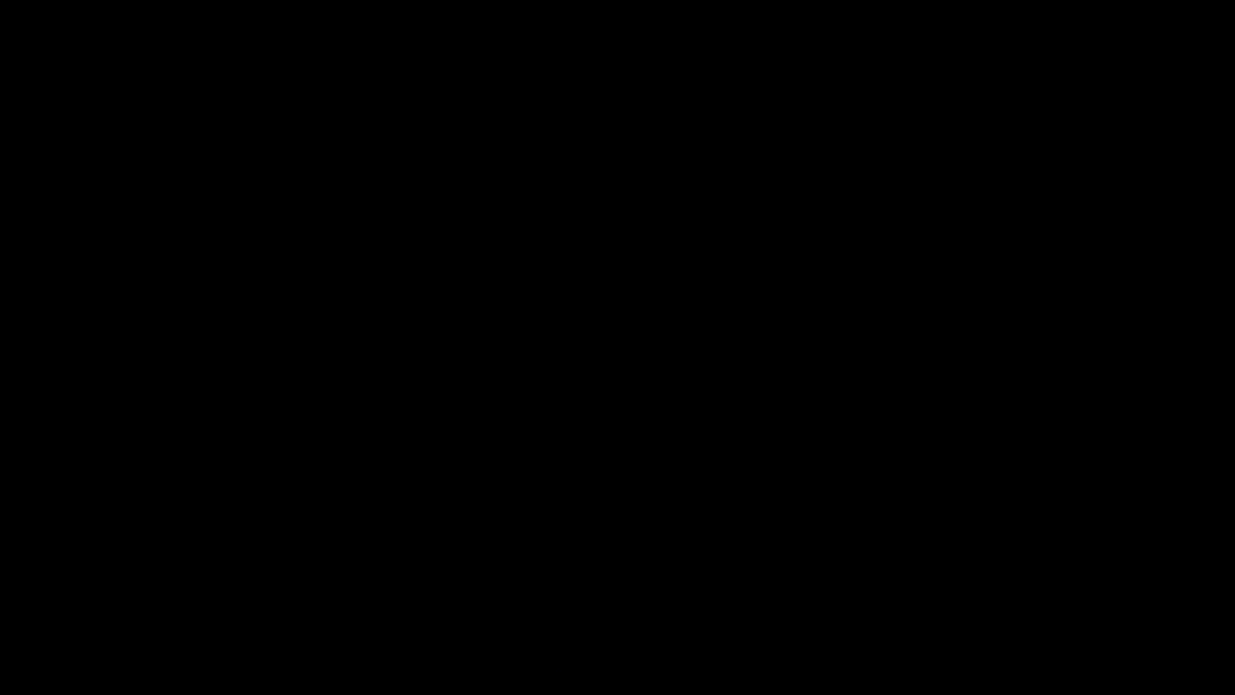
left_click(686, 377)
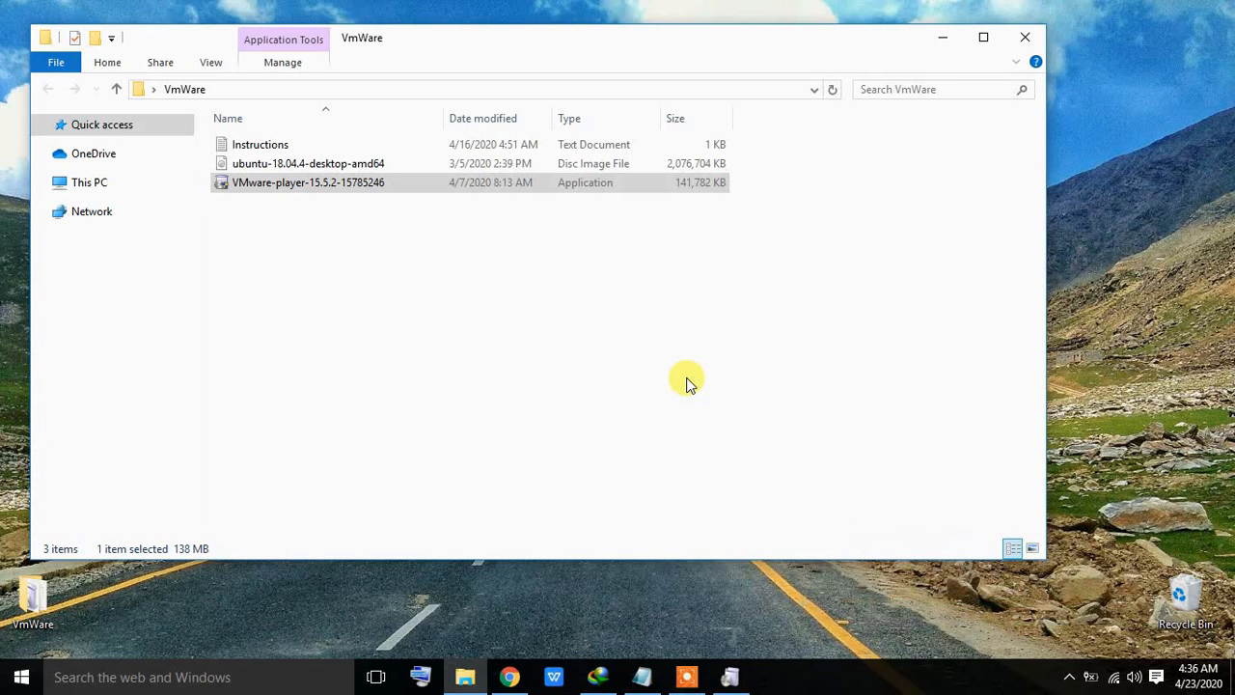
left_click(733, 677)
Step: Accept the licence and keep default setup, user experience and shortcut options, then install
left_click(732, 478)
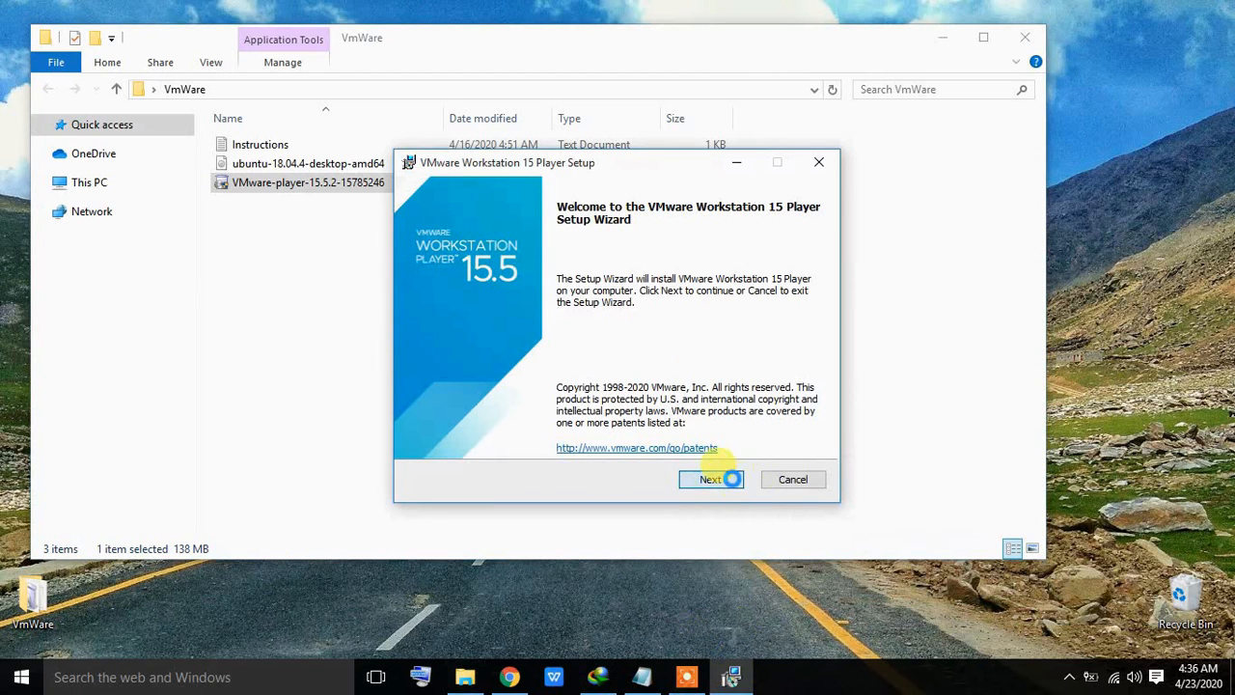
left_click(521, 437)
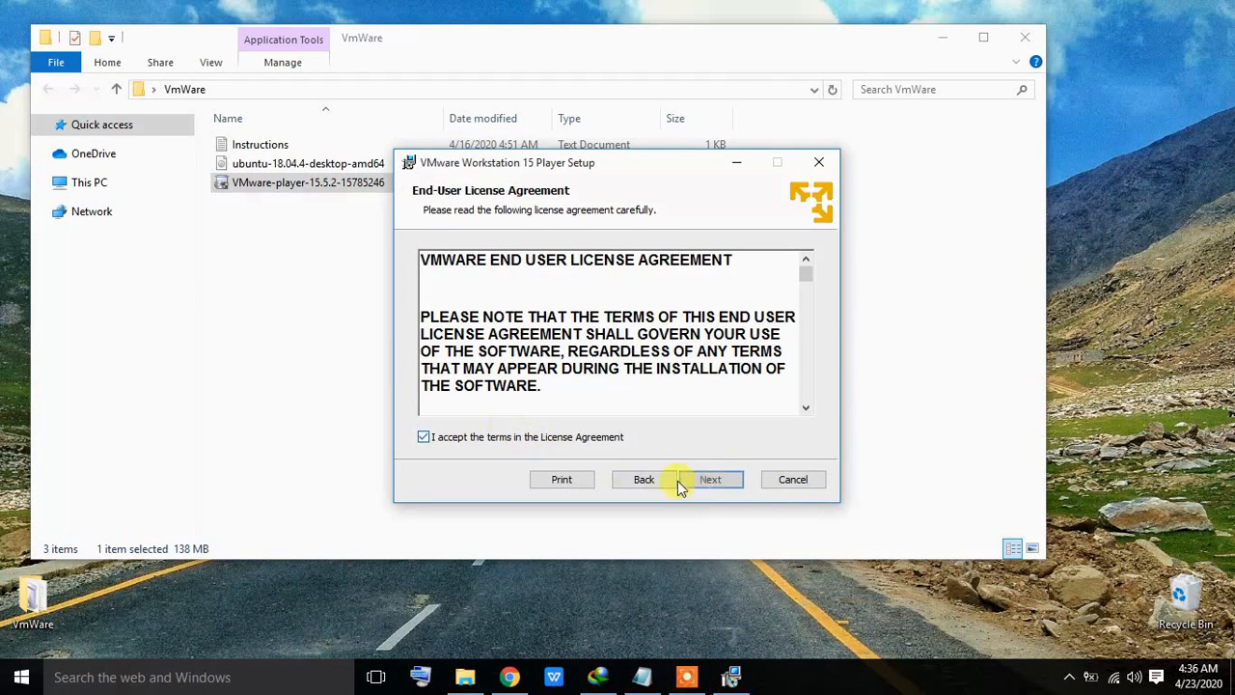
left_click(710, 482)
left_click(710, 485)
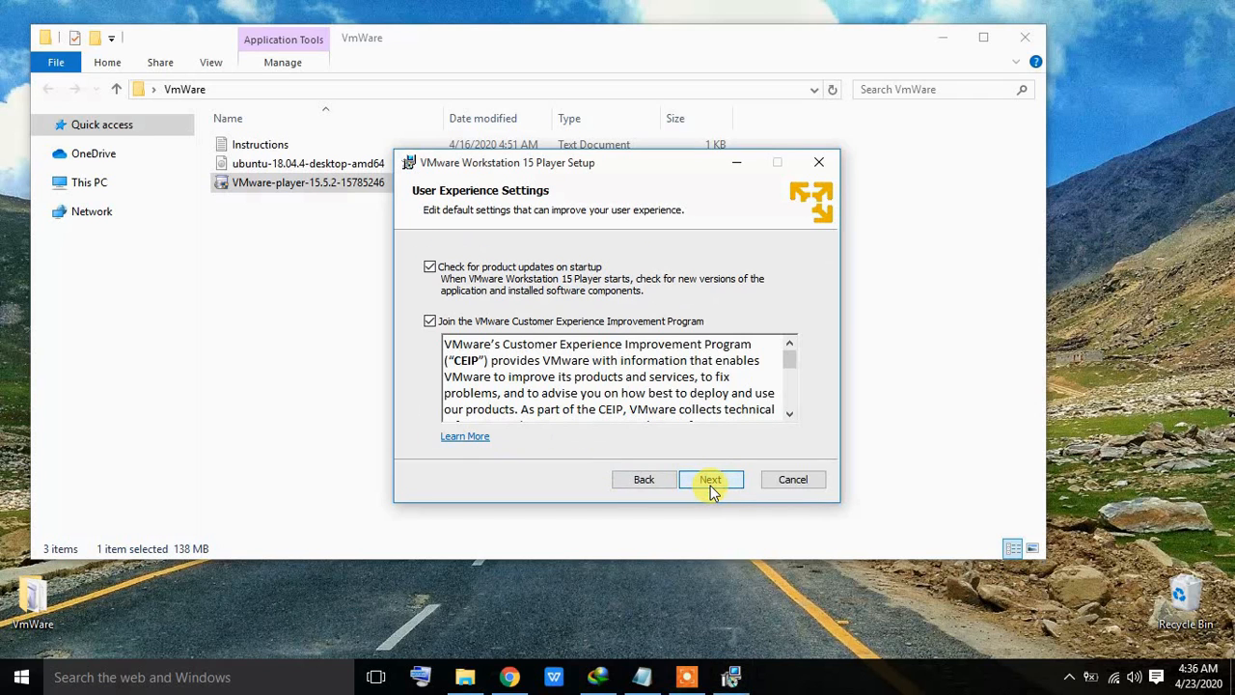
left_click(710, 485)
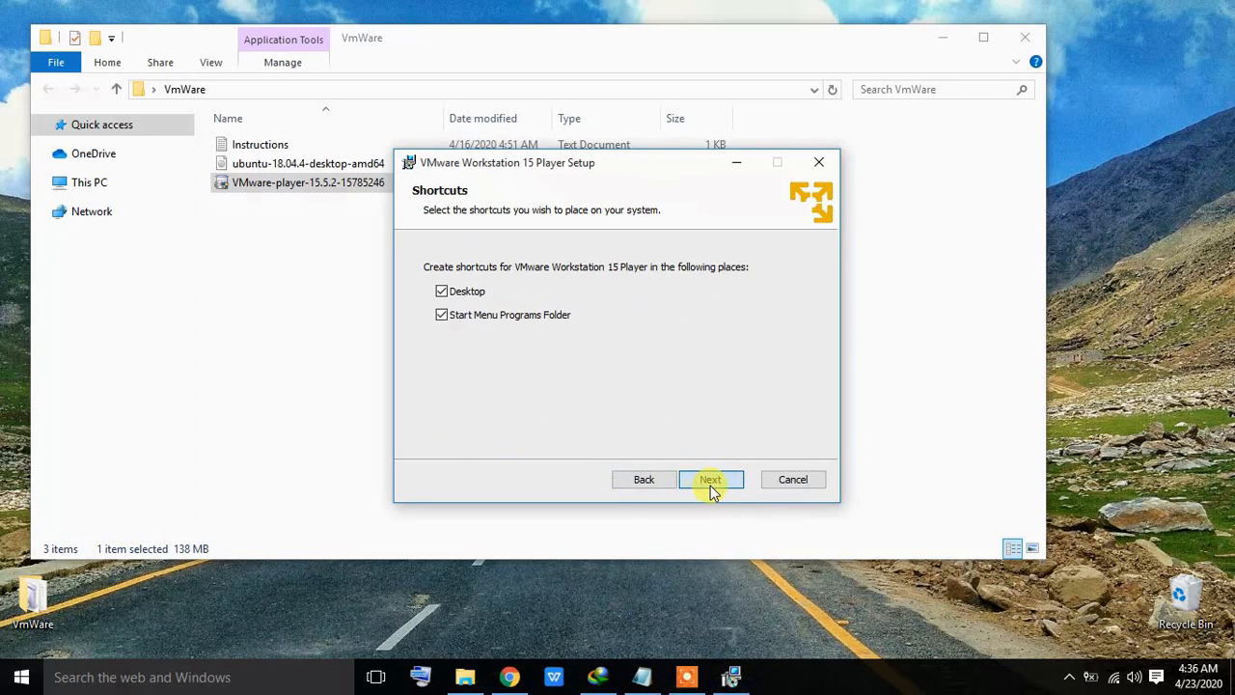
left_click(710, 485)
left_click(710, 485)
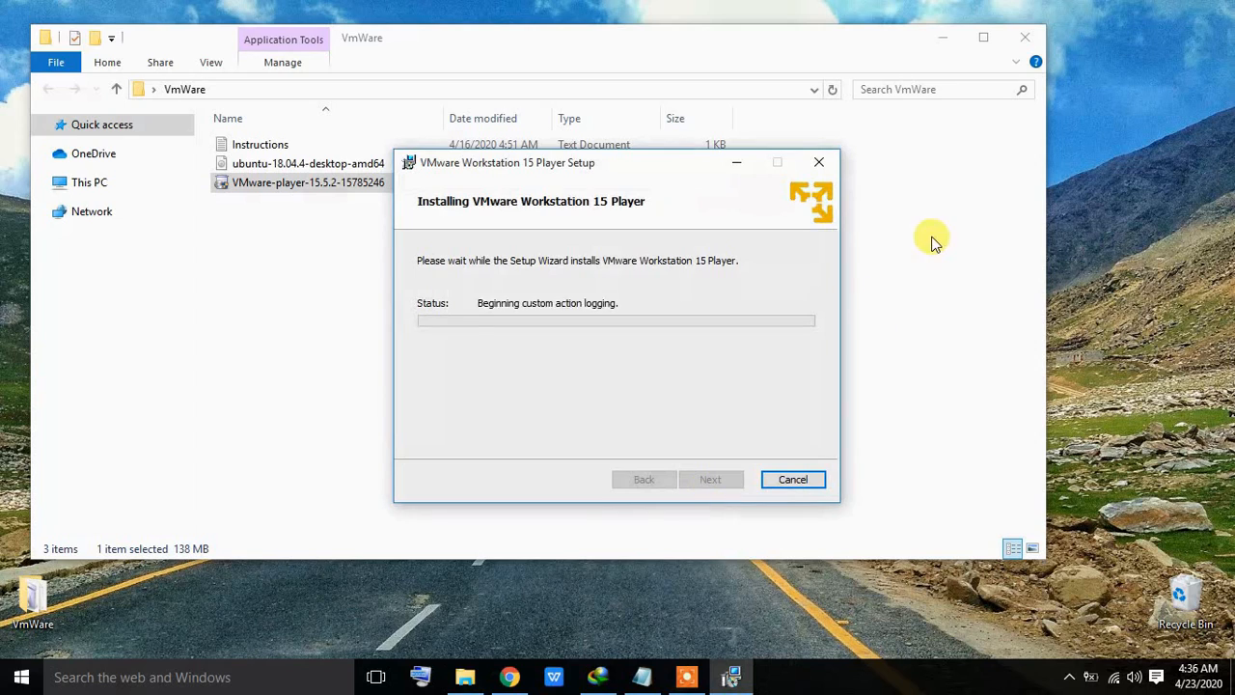
left_click(943, 38)
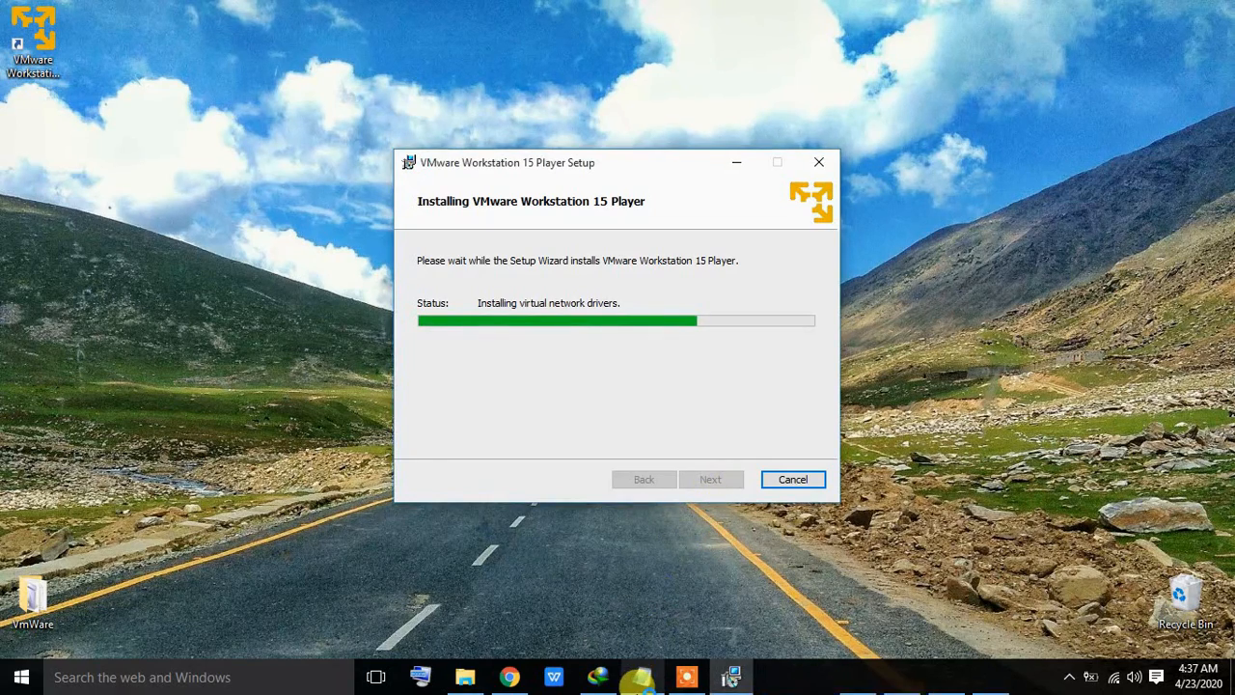
Step: Add the note 'It will take a while to install everything. Be patient.' to the instructions
left_click(638, 678)
left_click(509, 261)
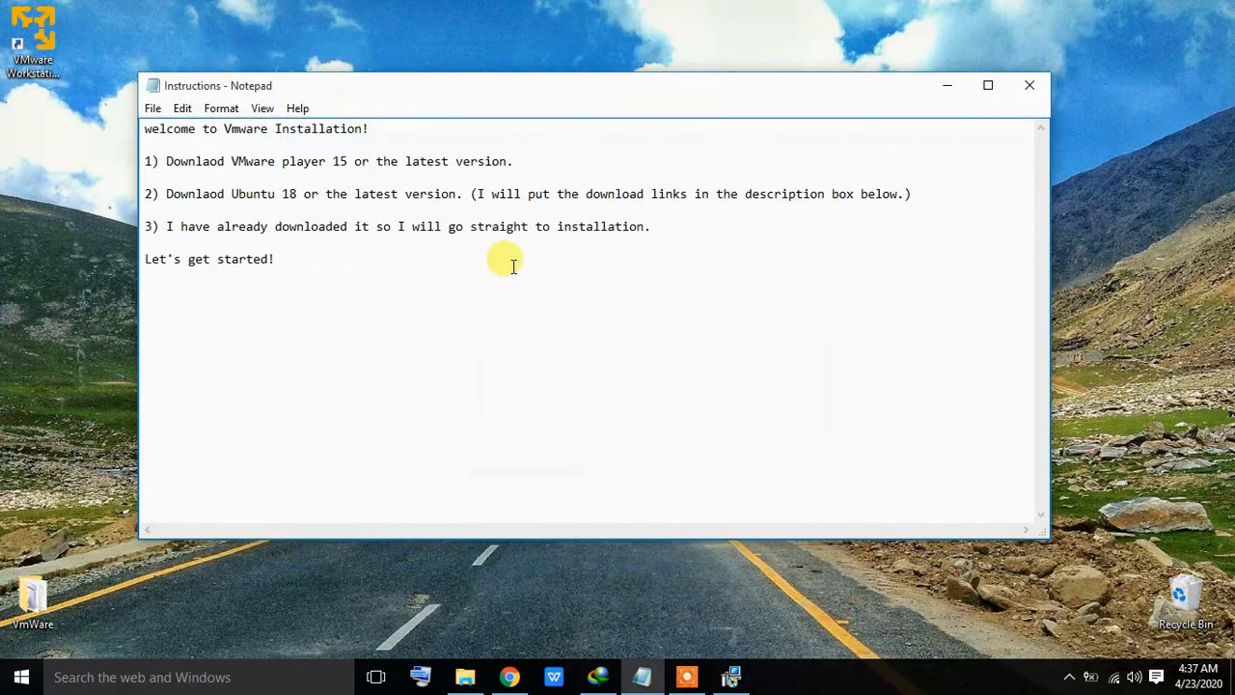
key("Return")
type("It will take a")
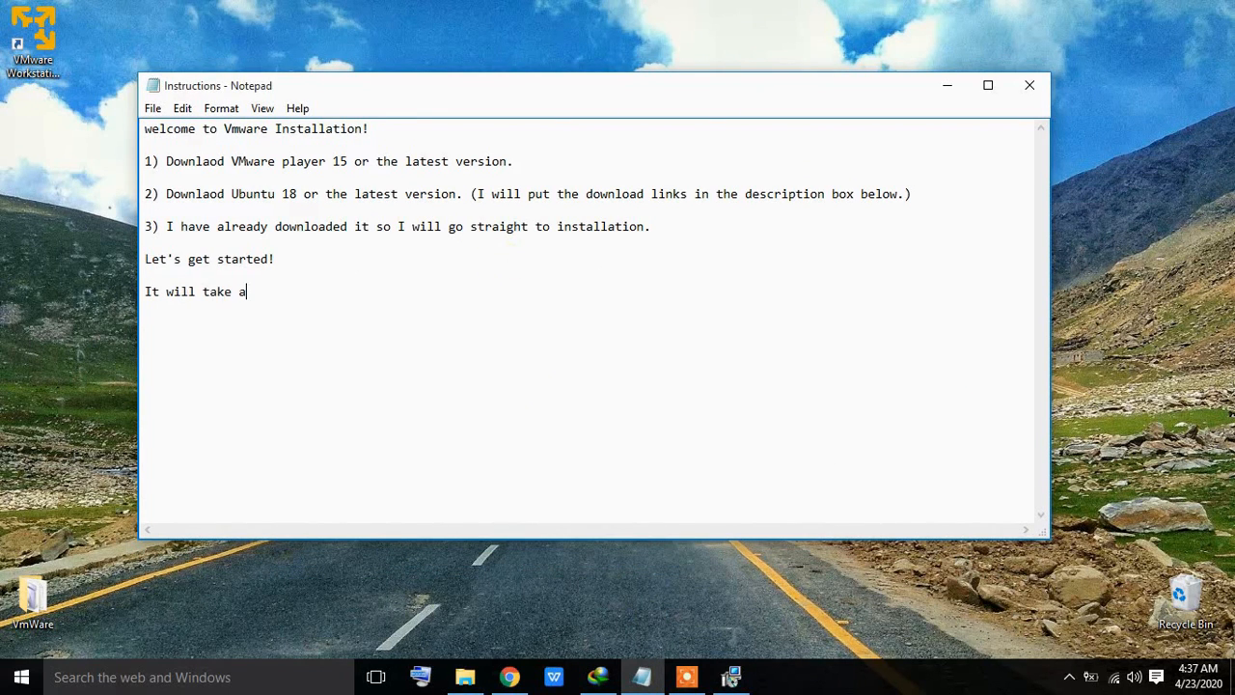
type(" while to ins")
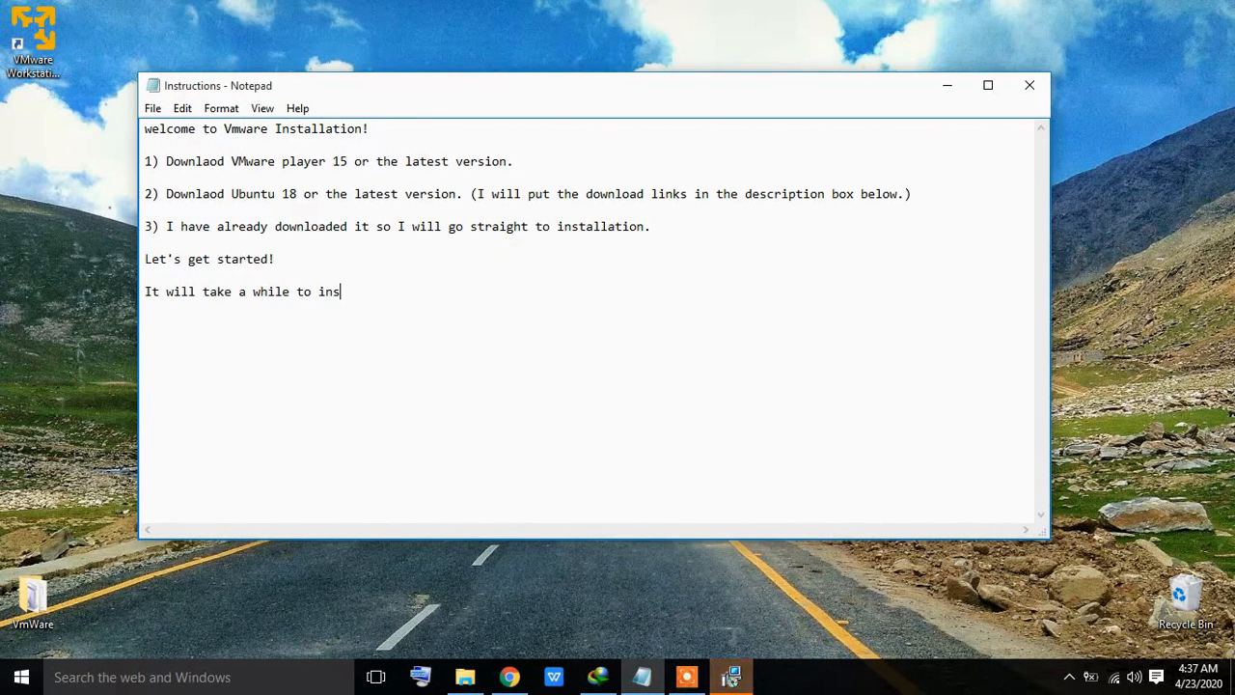
type("tall eve")
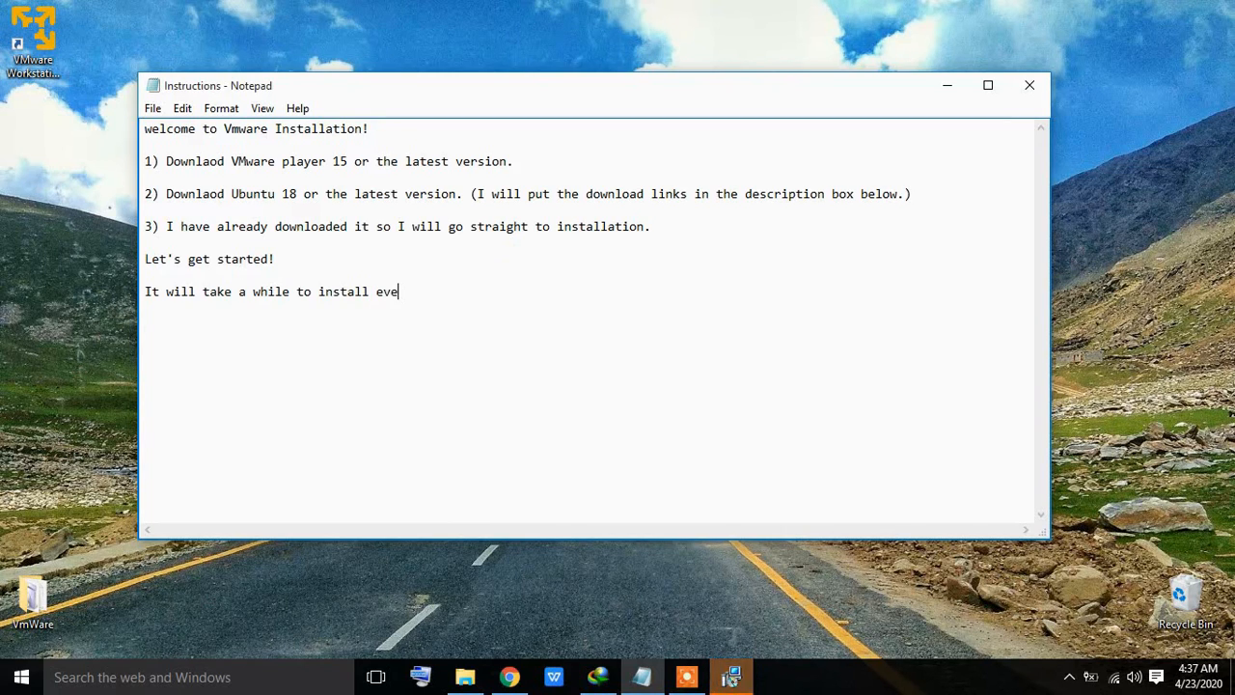
type("rything")
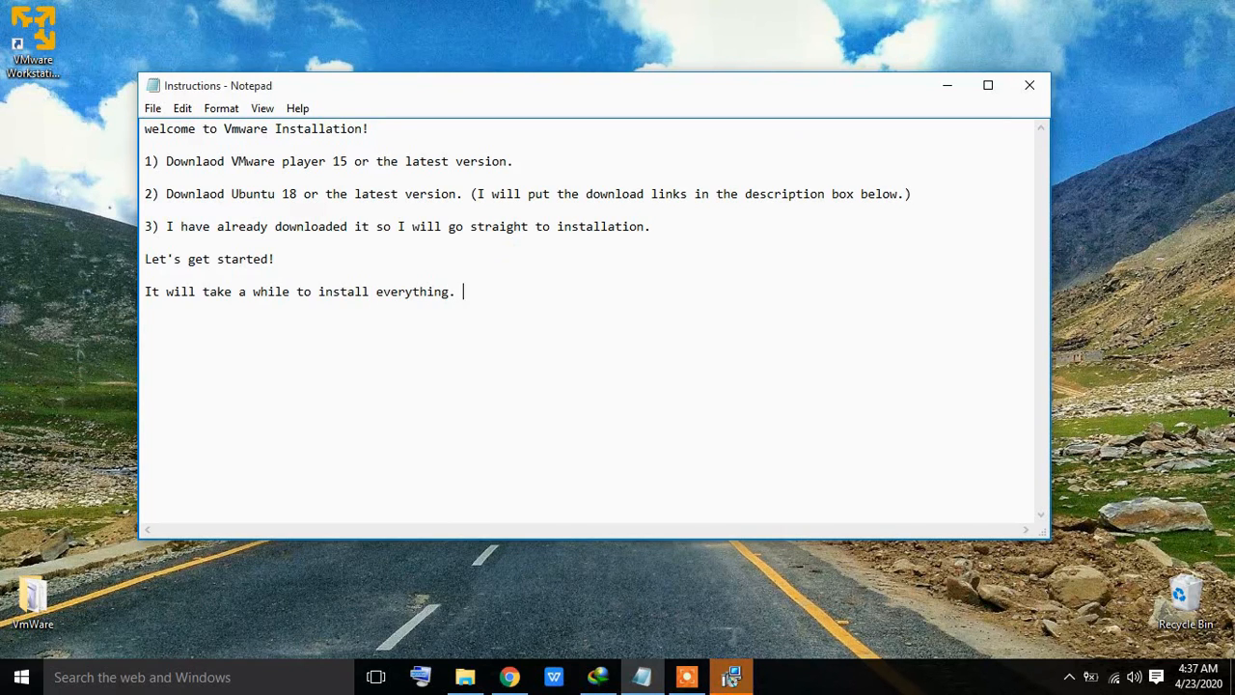
type(". Be patient.")
key("Return")
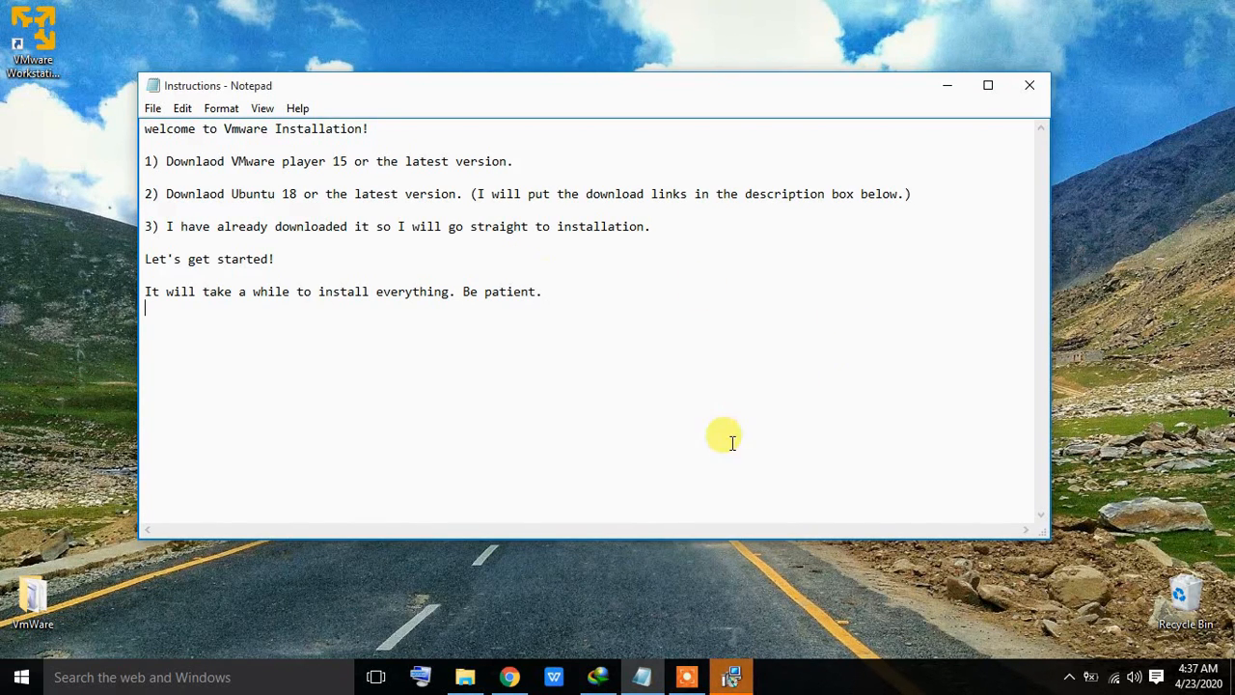
Step: Finish the VMware setup wizard, note 'VMware is installed.', and minimize Notepad
left_click(736, 676)
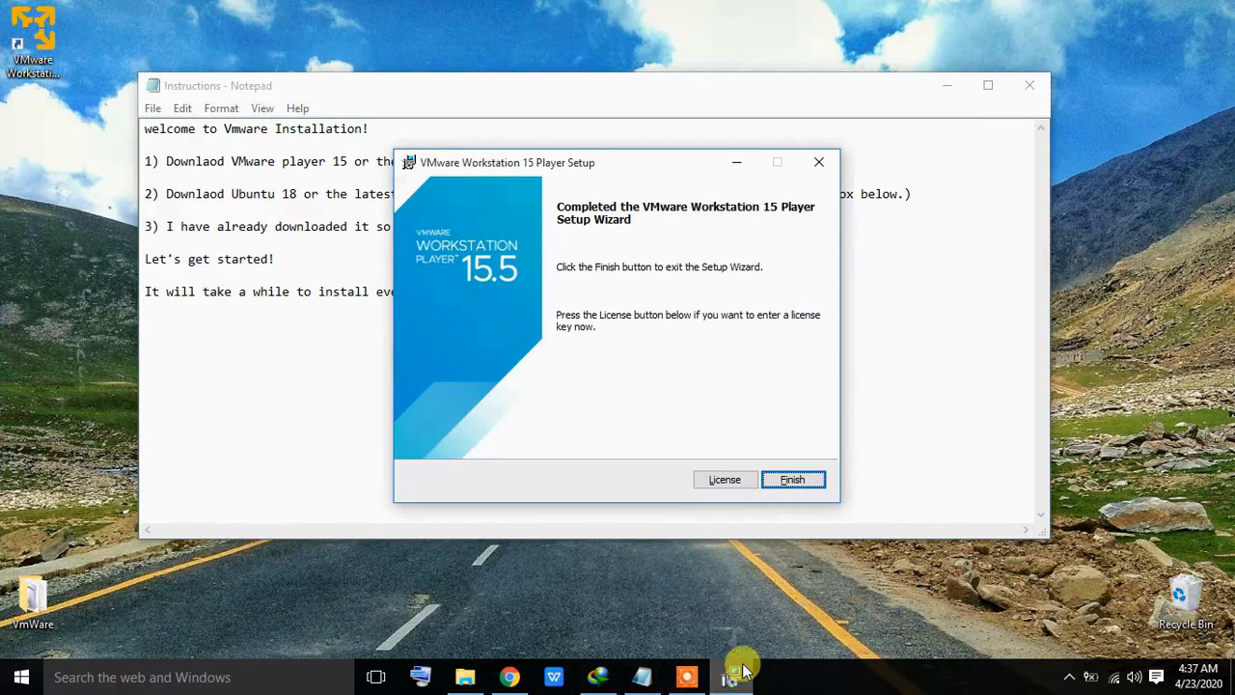
left_click(792, 479)
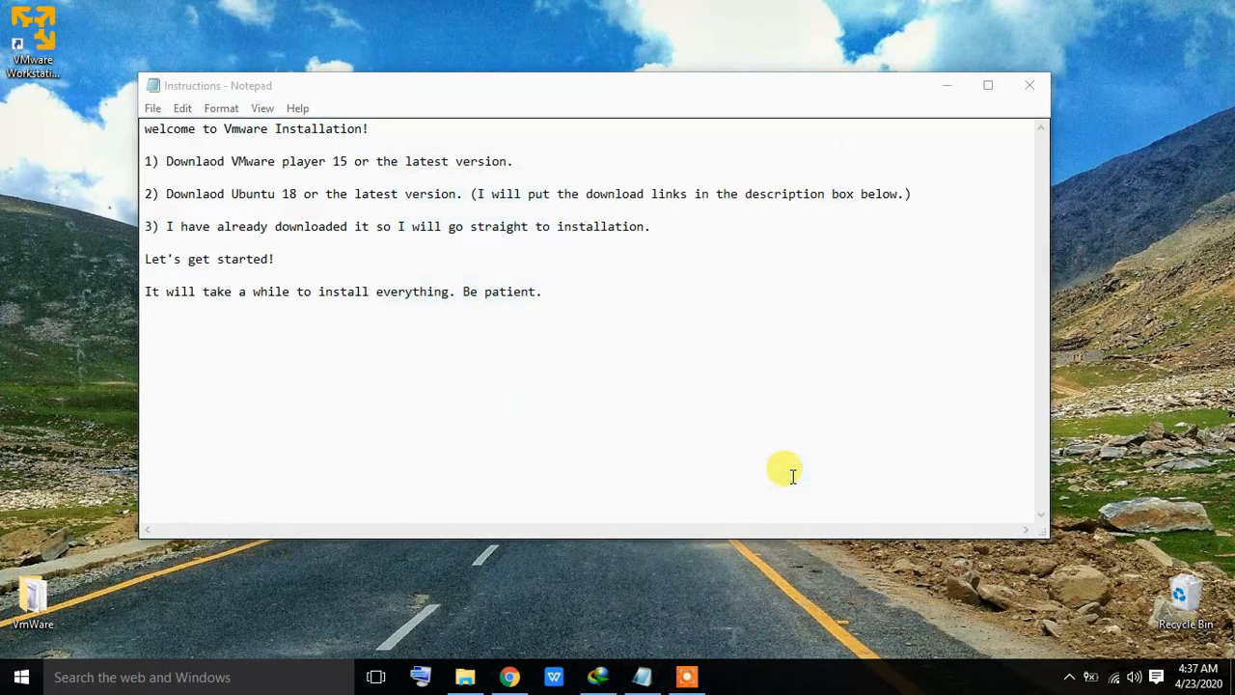
left_click(639, 290)
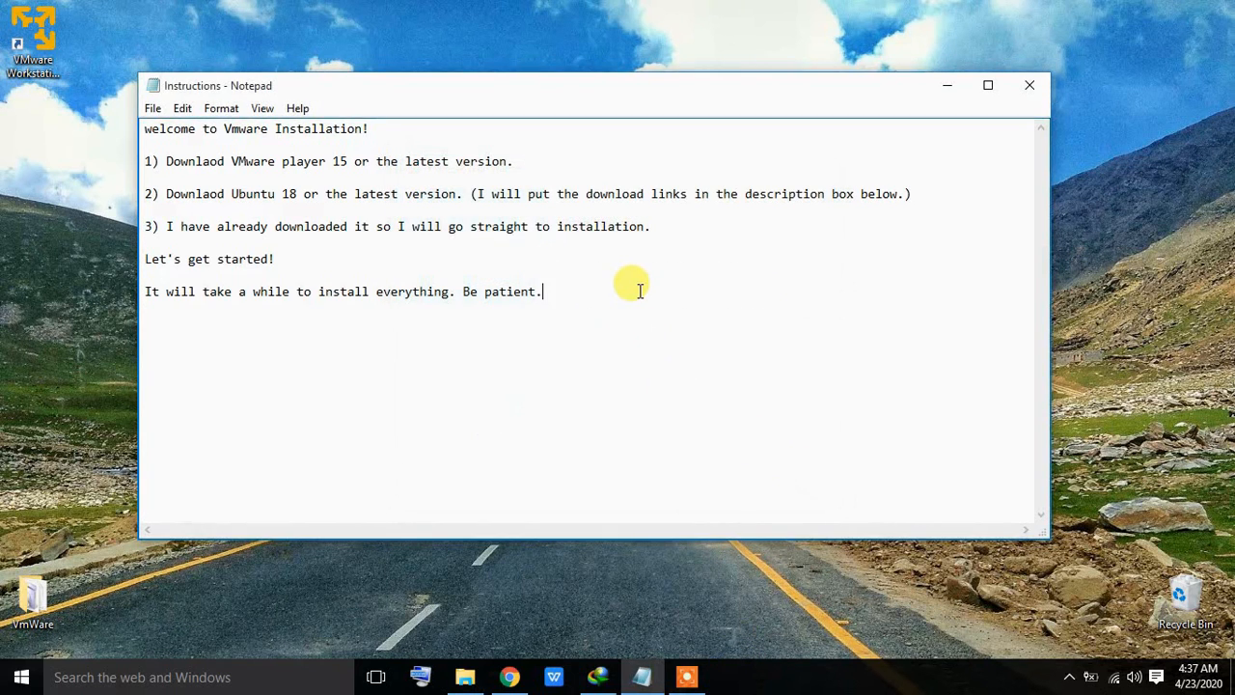
key("Return")
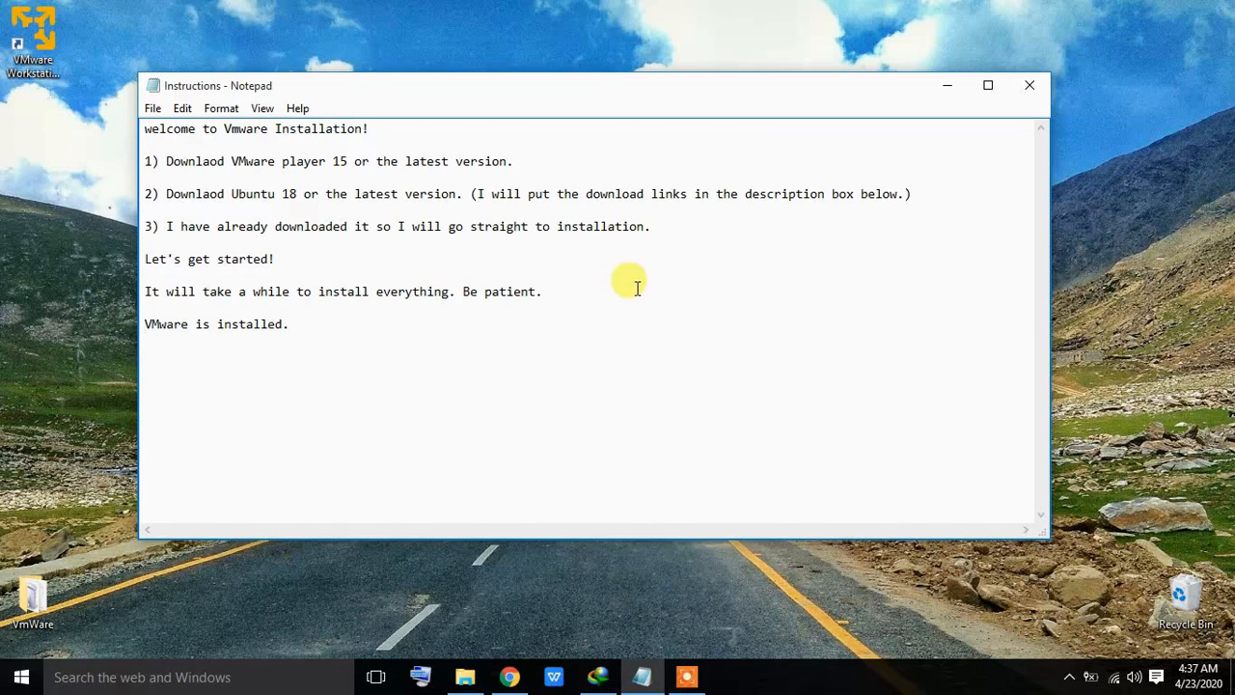
left_click(950, 87)
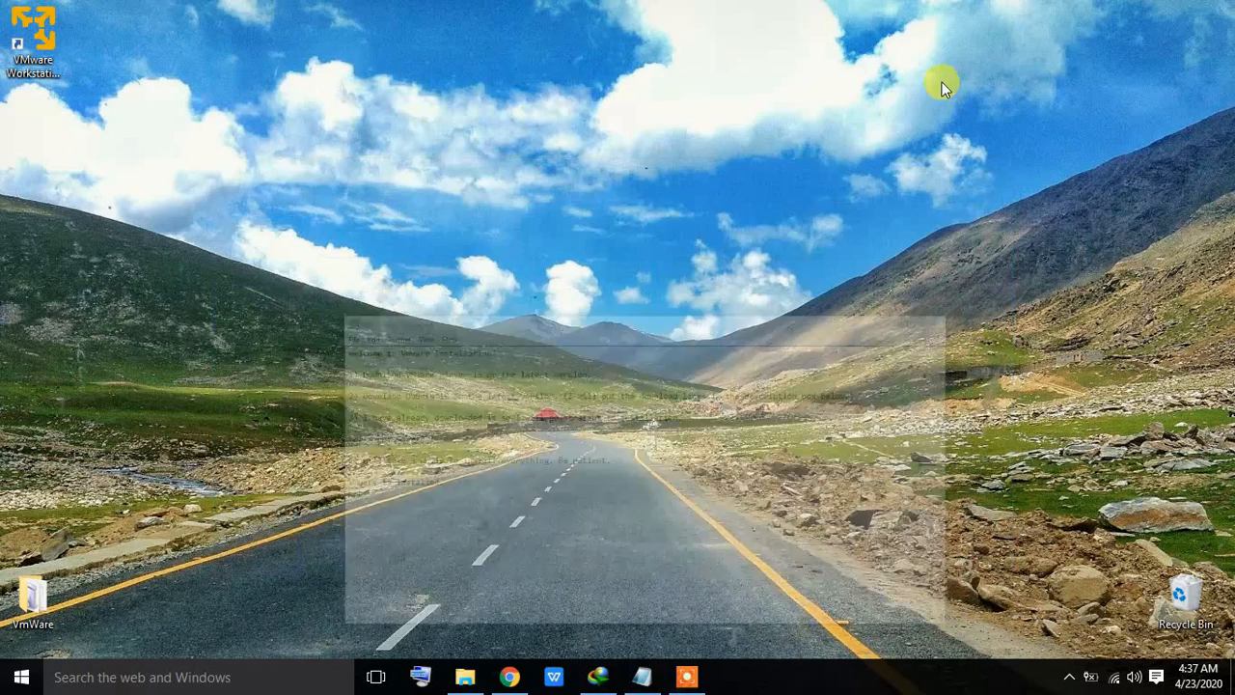
Step: Launch VMware Workstation 15 Player, centre its window, and note 'Now we will install Ubuntu using VMware.'
left_click(33, 55)
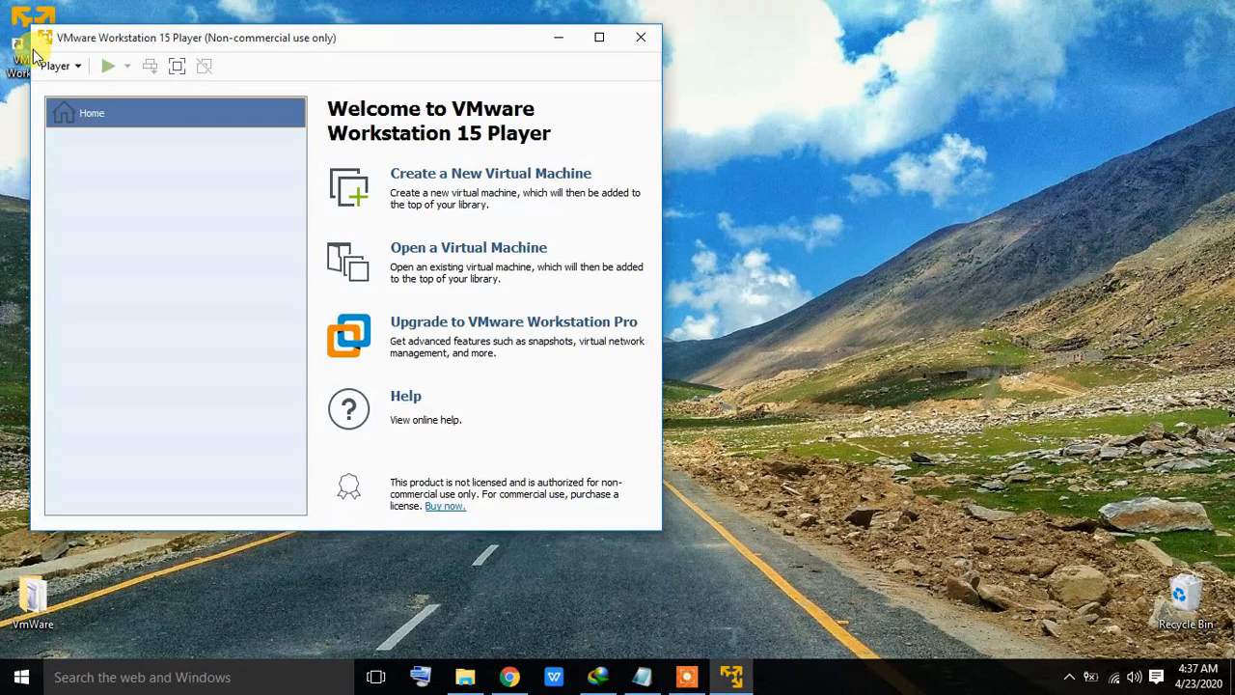
left_click_drag(351, 36, 649, 88)
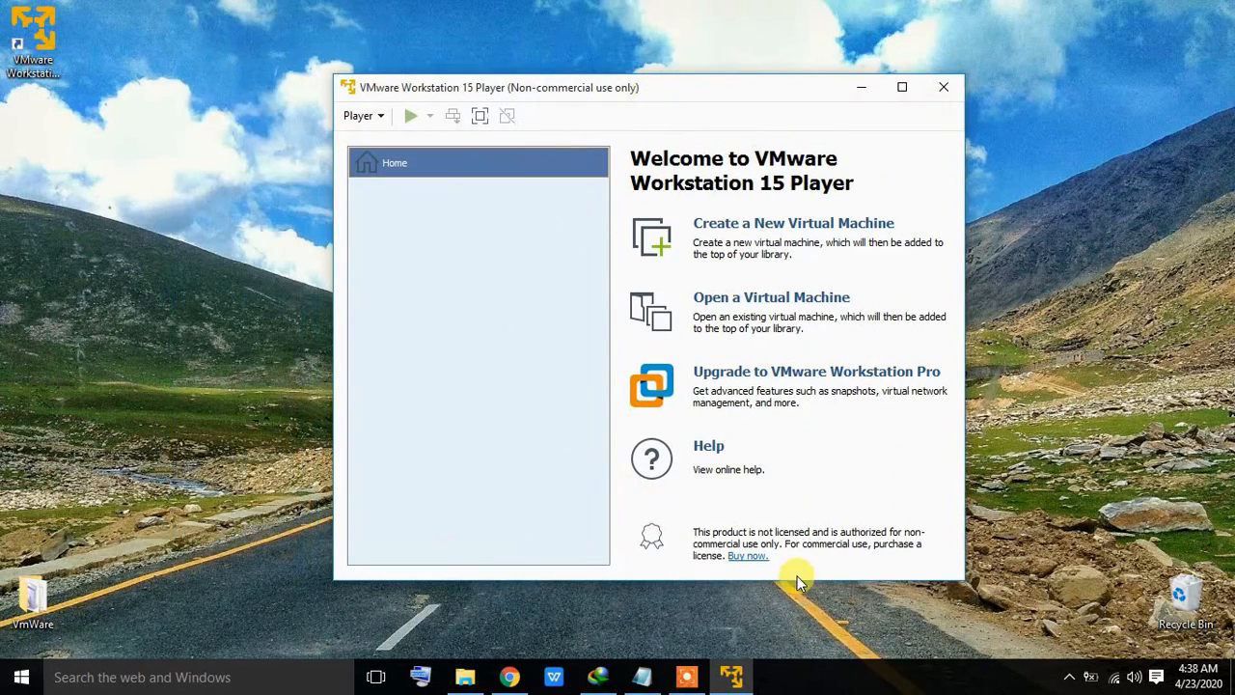
left_click(641, 676)
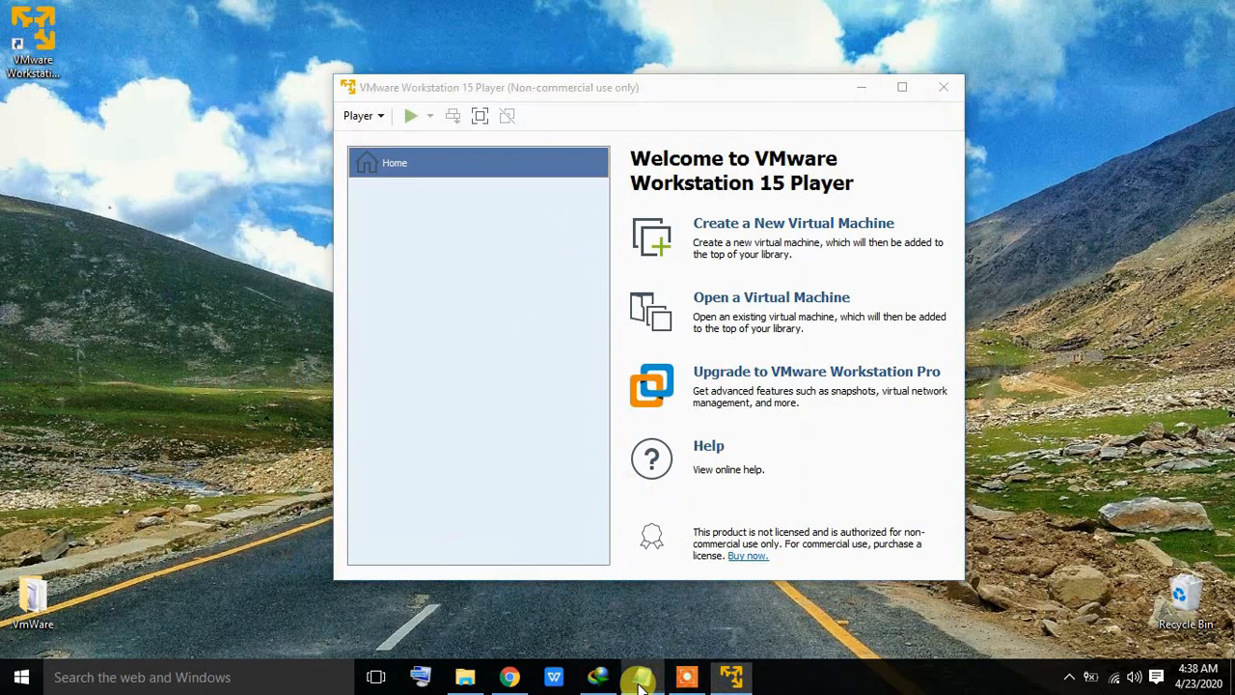
key("Return")
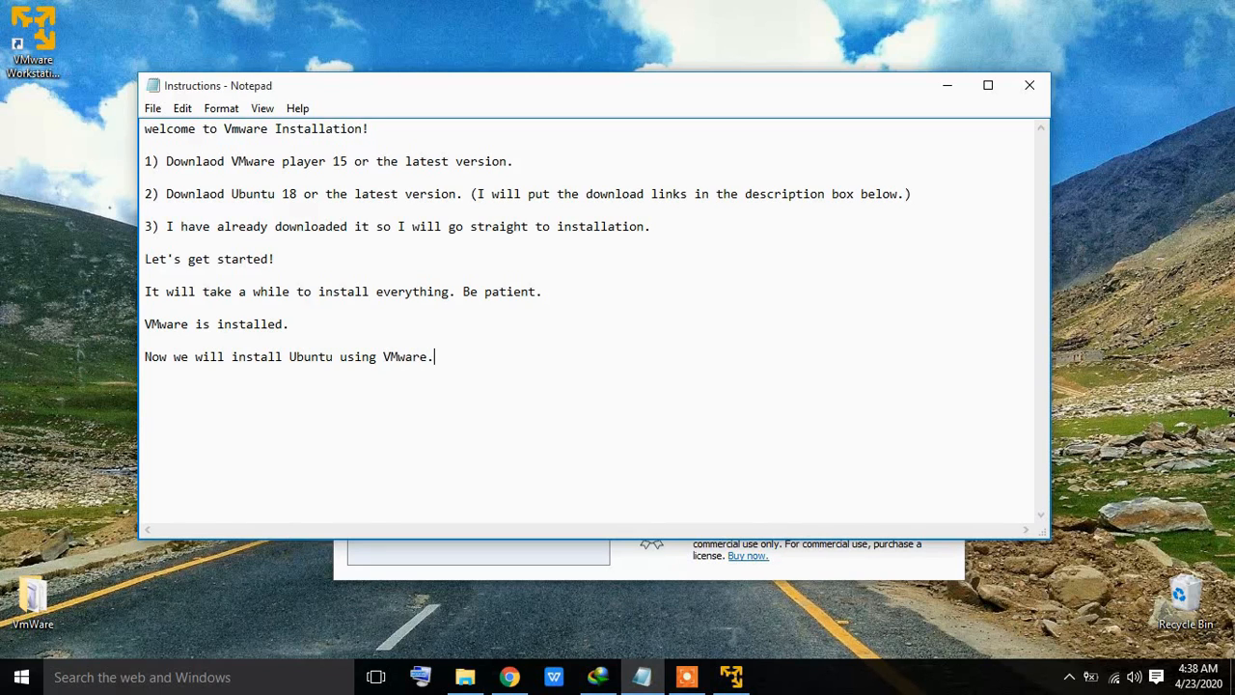
left_click(945, 85)
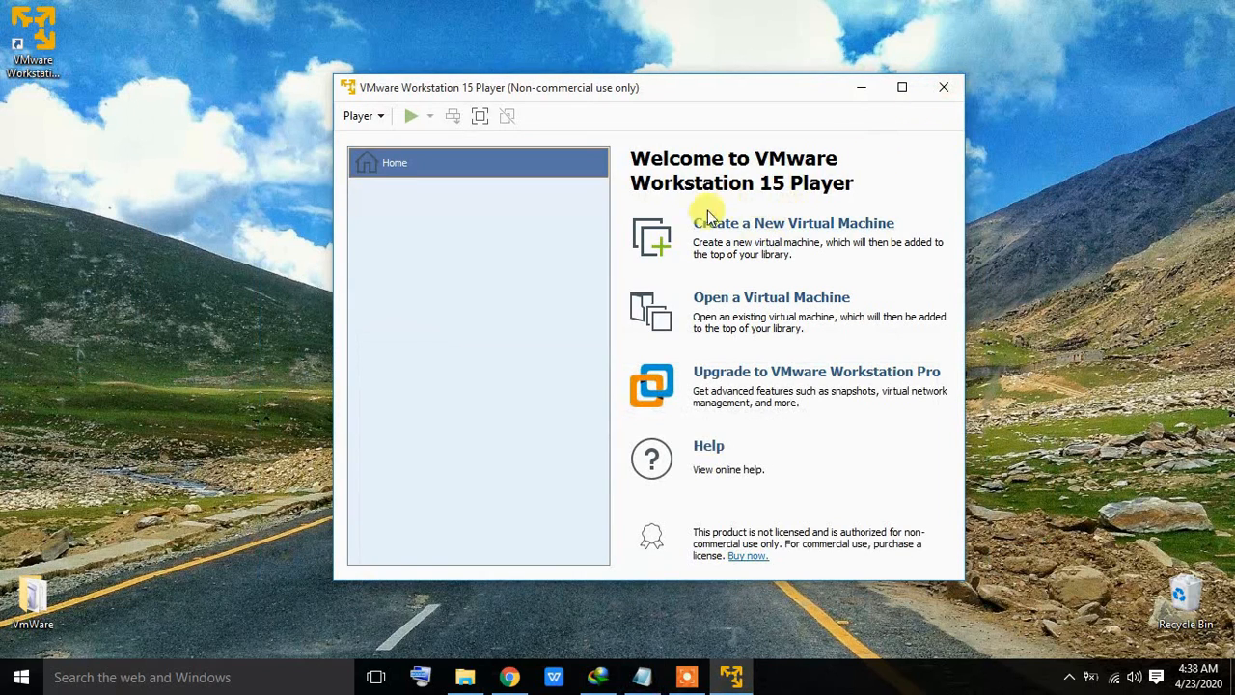
Step: Start a new virtual machine installing from an installer disc image (ISO), then begin a new note line
left_click(853, 233)
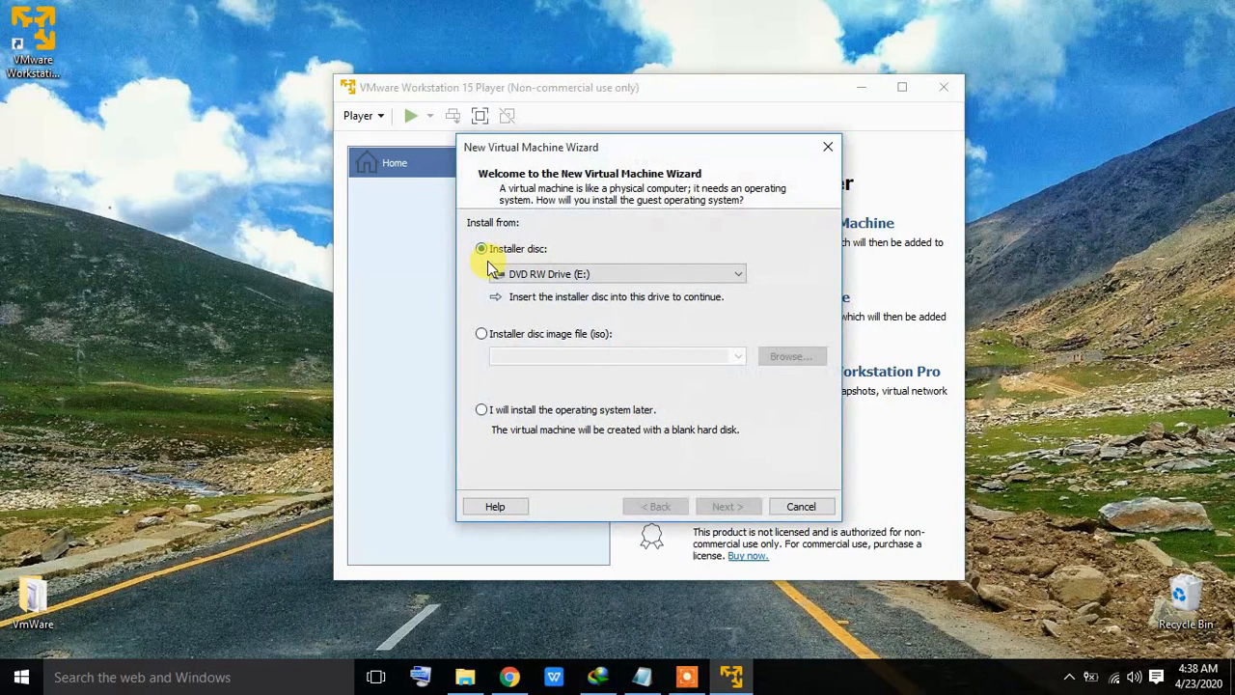
left_click(490, 334)
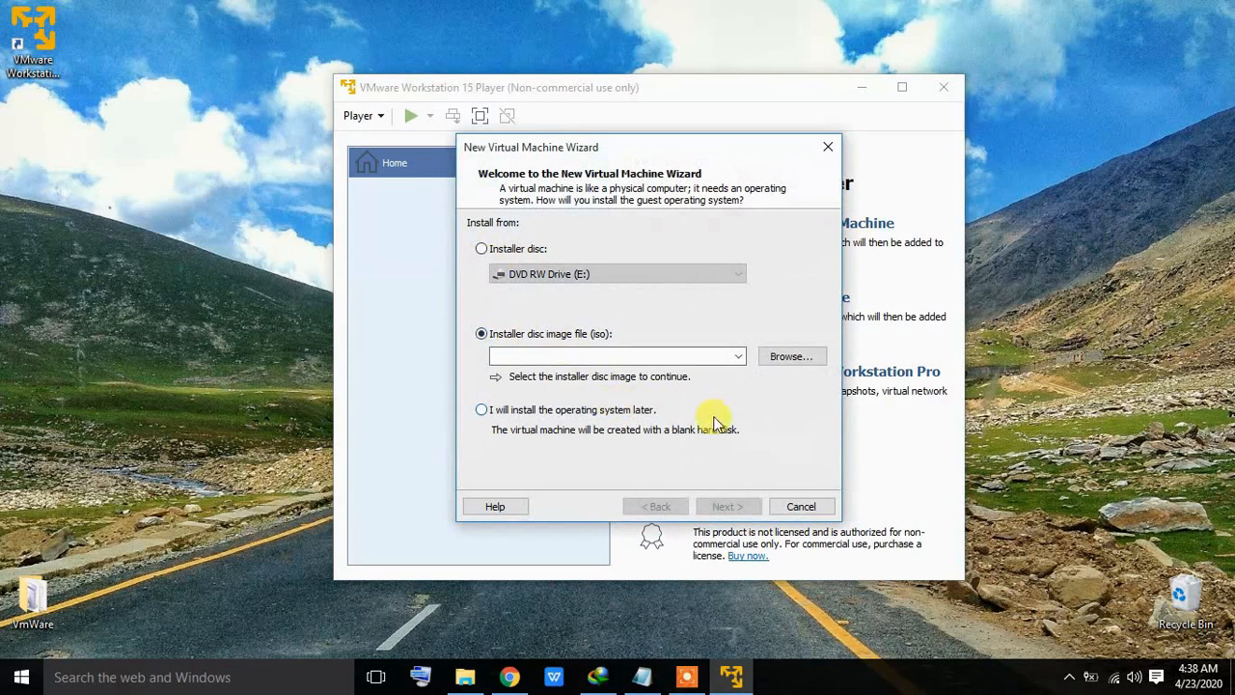
left_click(642, 676)
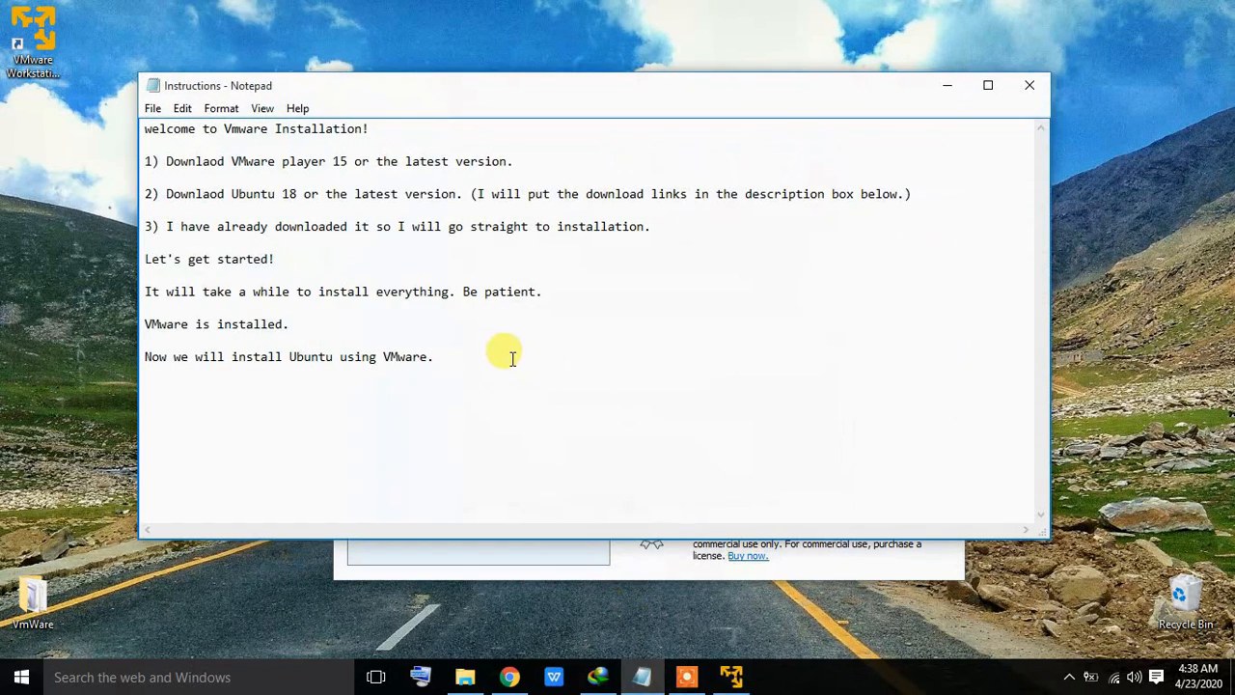
key("Return")
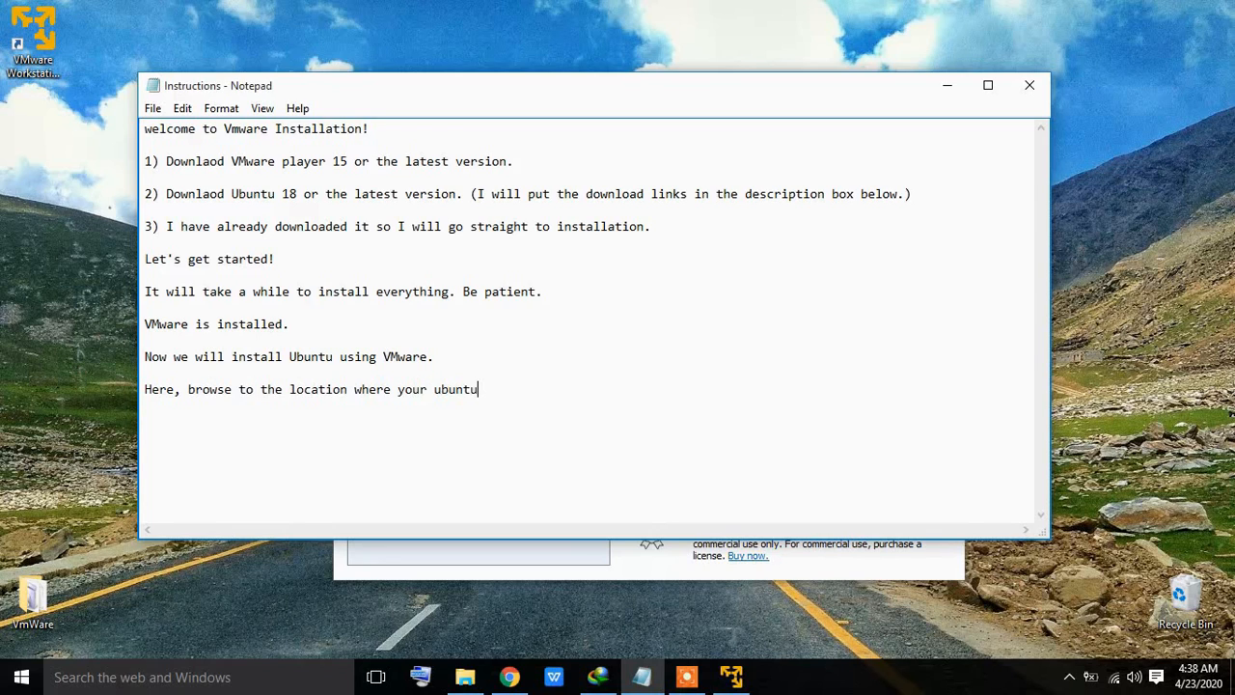
Step: Complete the note 'Here, browse to the location where your ubuntu setup is placed.' and minimize Notepad
type("is placed.")
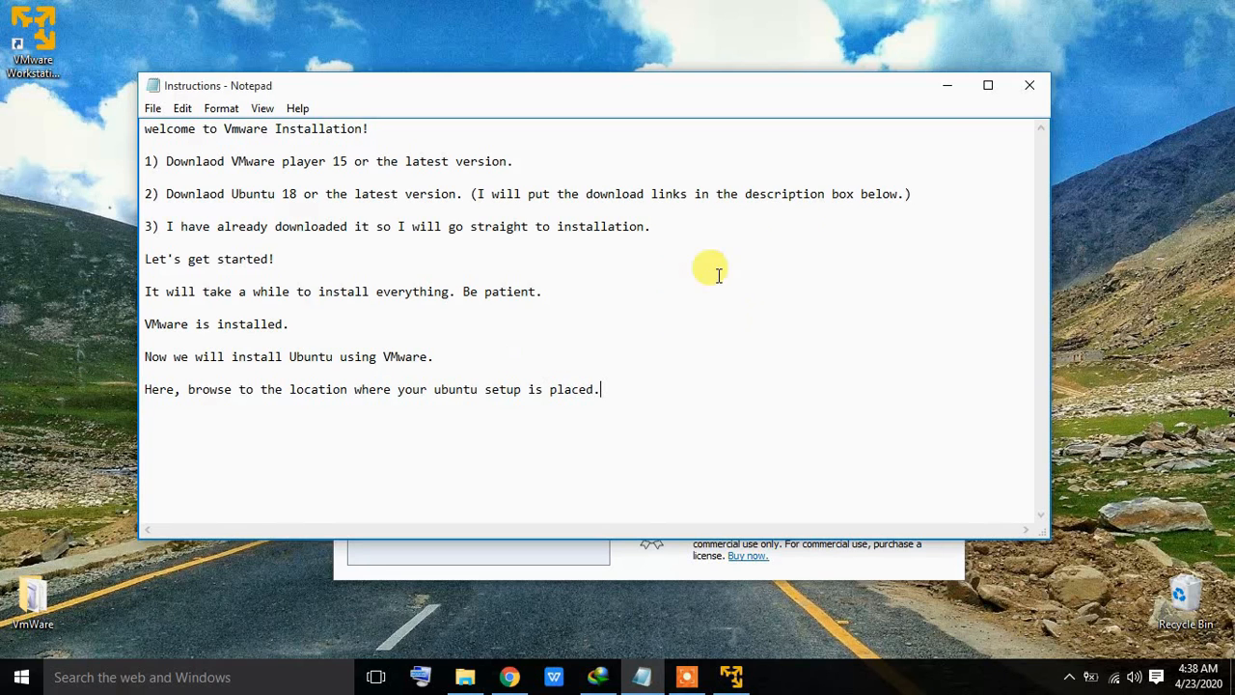
left_click(948, 89)
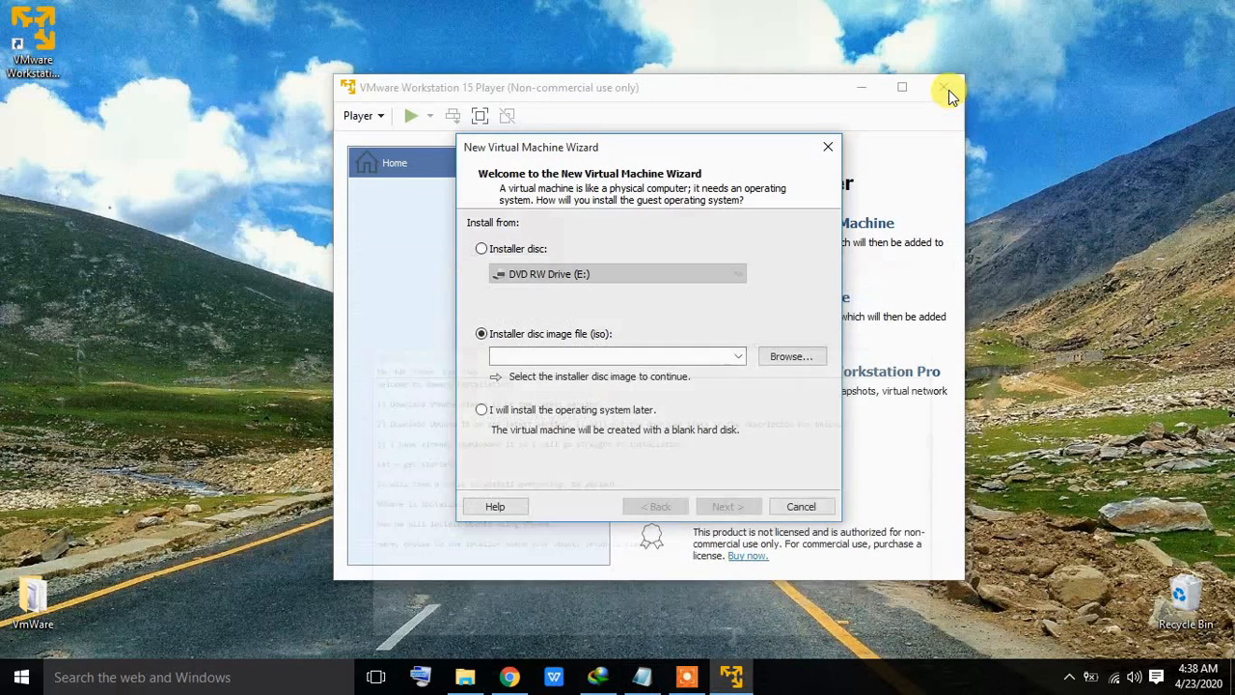
Step: Pick the Ubuntu 18.04.4 ISO from Desktop > VmWare as the installer disc image and continue
left_click(784, 357)
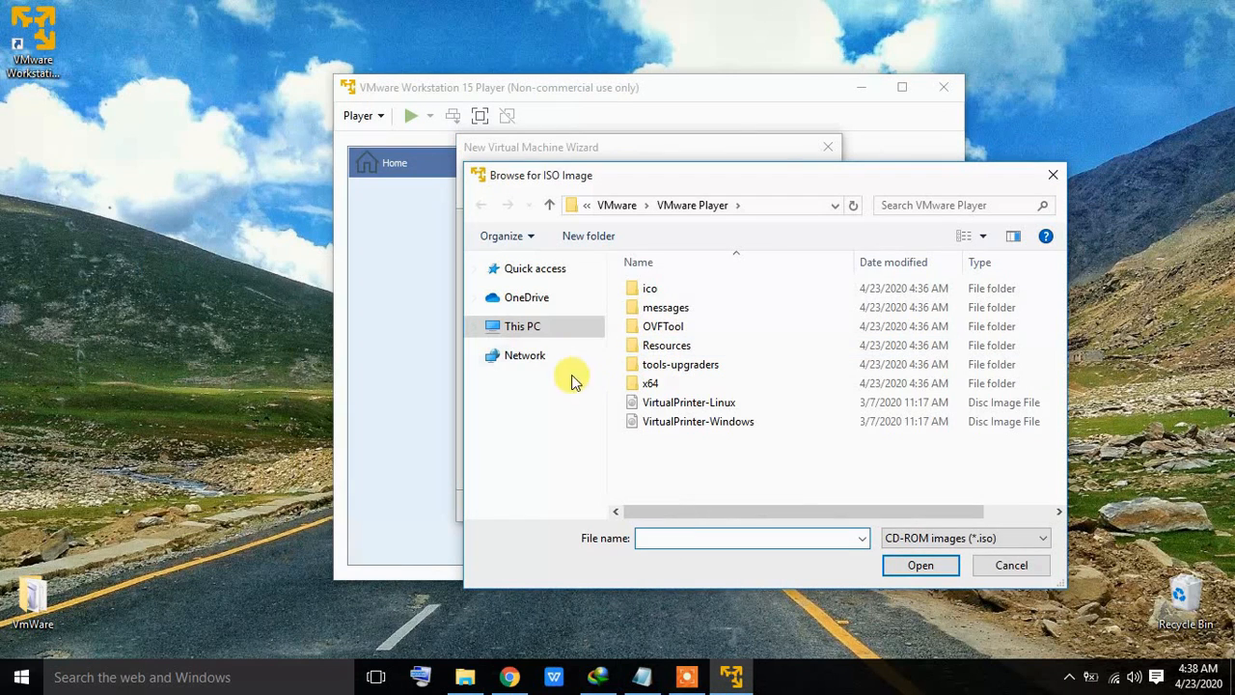
left_click(475, 328)
left_click(522, 351)
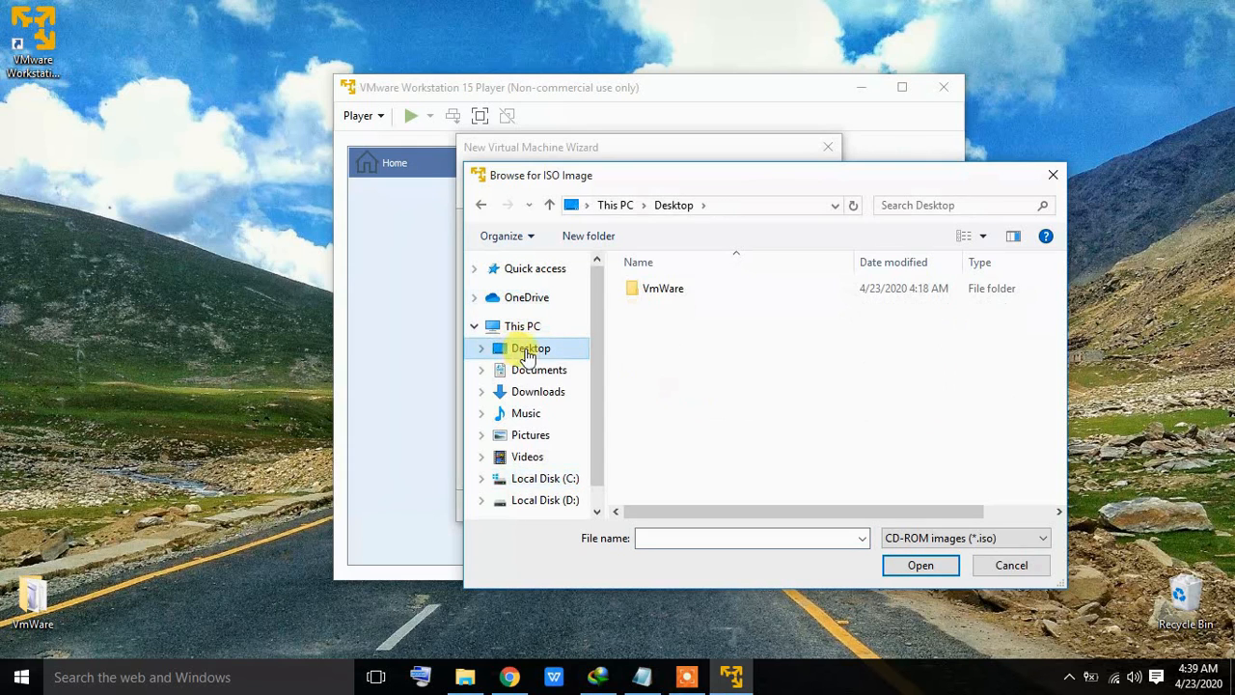
double_click(675, 290)
double_click(674, 289)
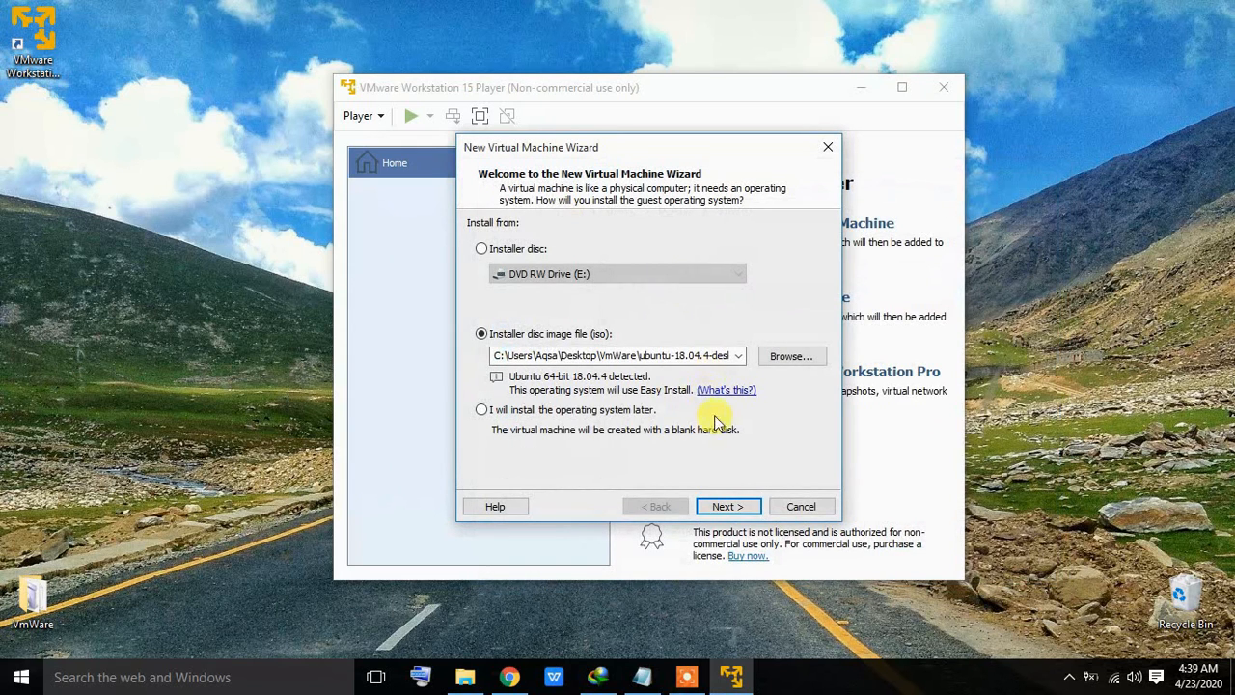
left_click(729, 504)
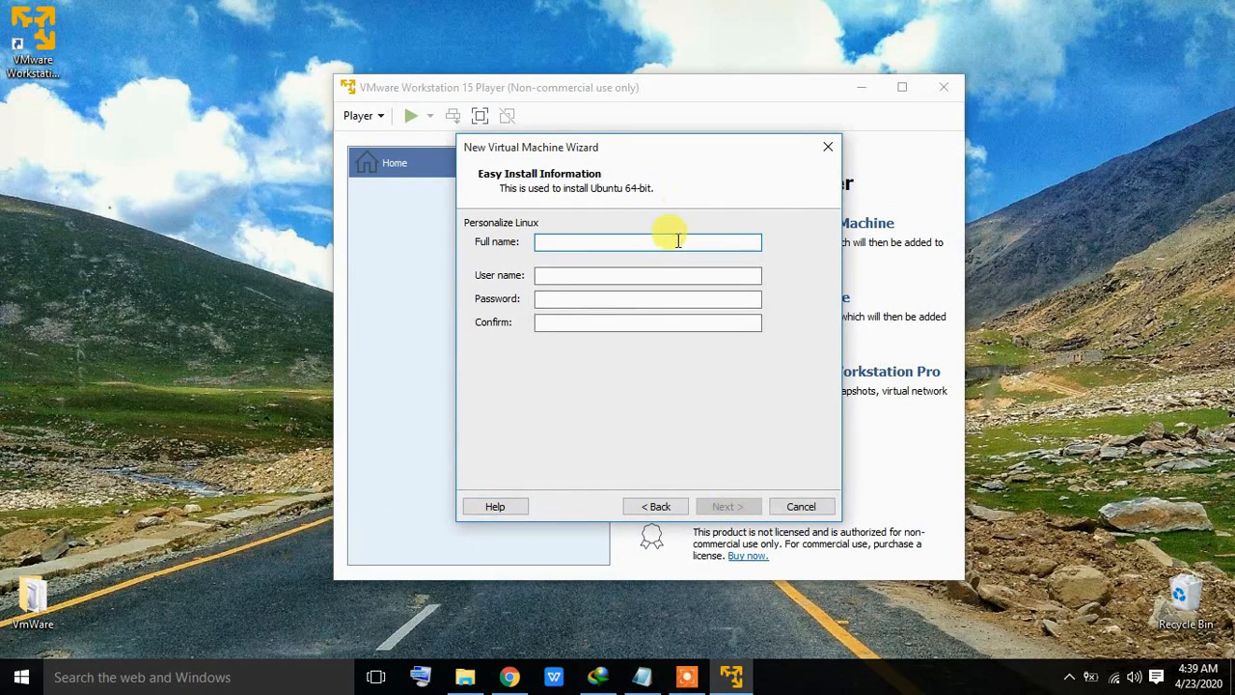
Step: Enter full name 'Ubuntu', user name 'Linux', and the account password twice
type("Ubuntu")
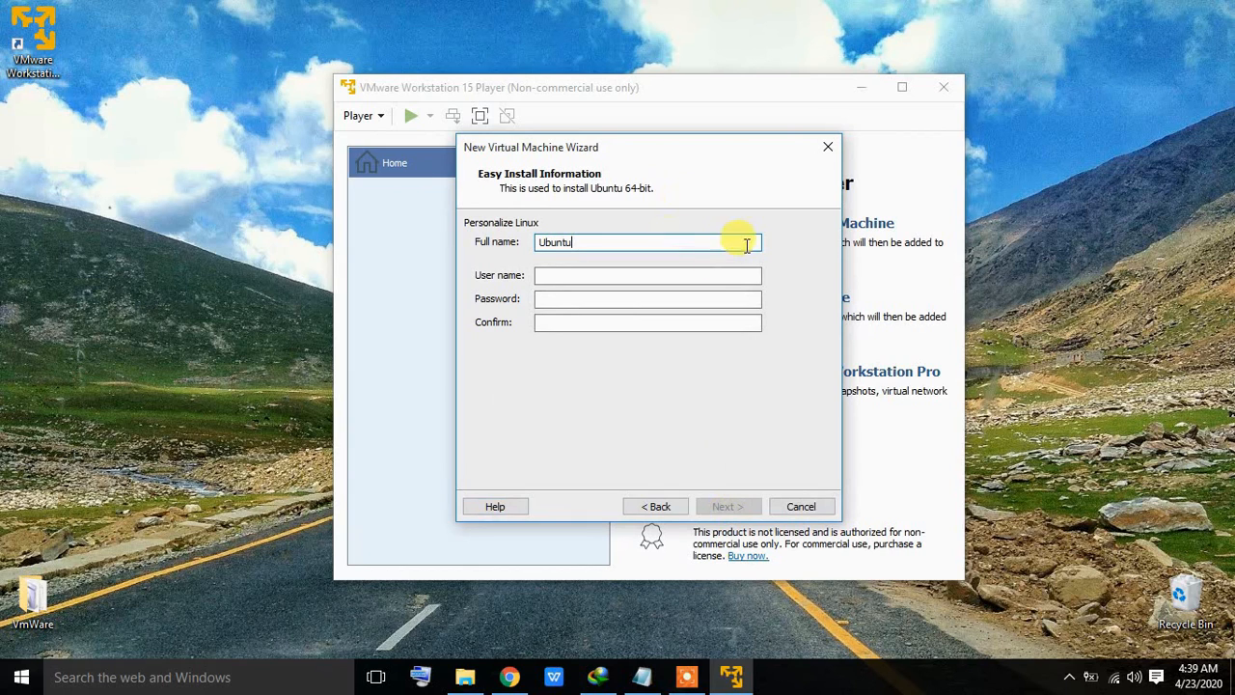
left_click(703, 273)
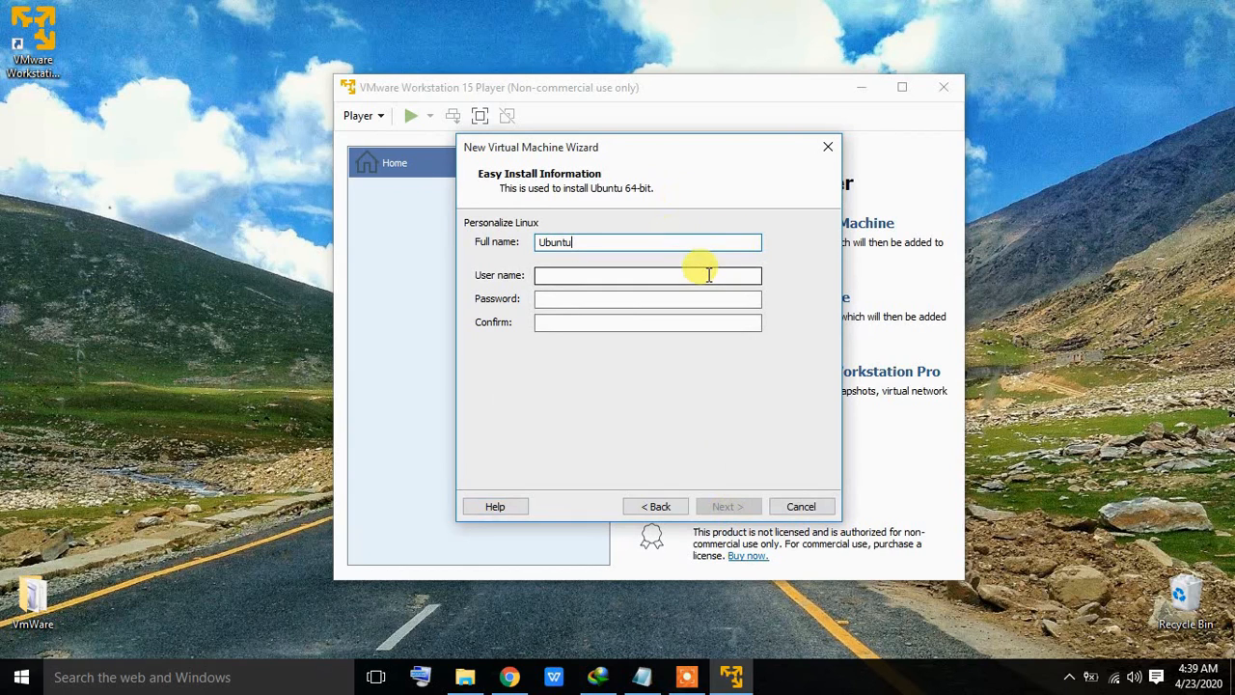
type("Linux")
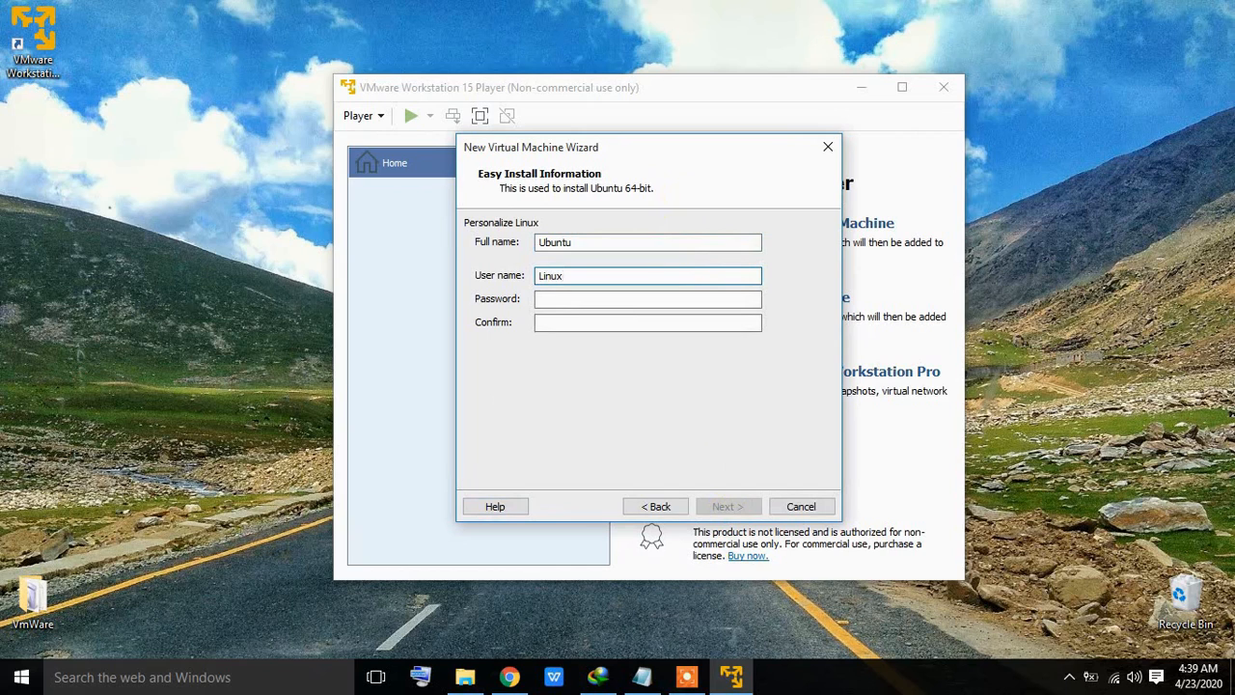
key("Tab")
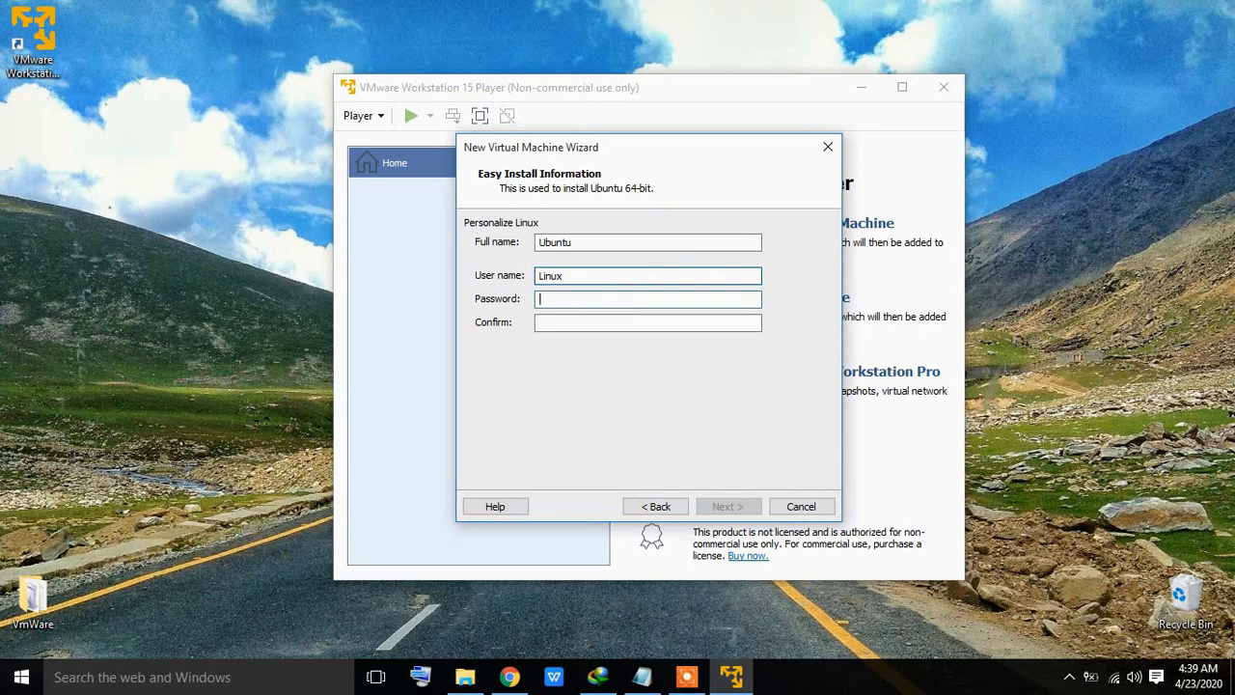
type("1234")
key("Tab")
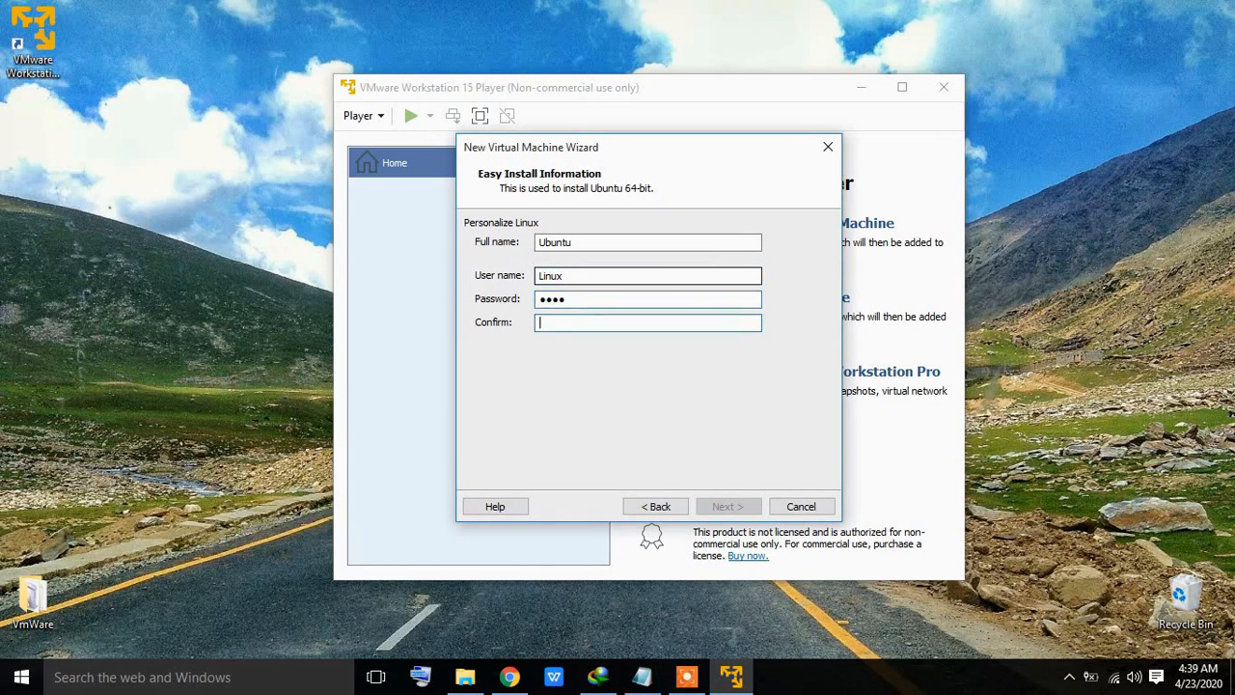
type("1234")
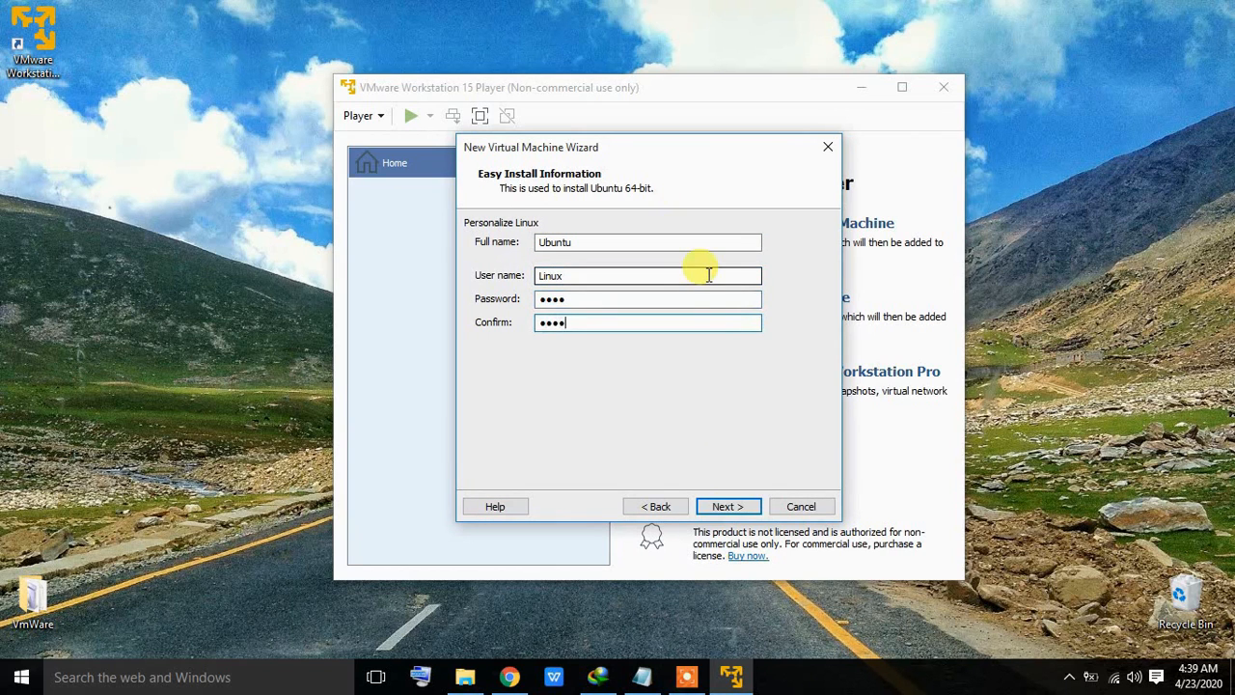
left_click(733, 506)
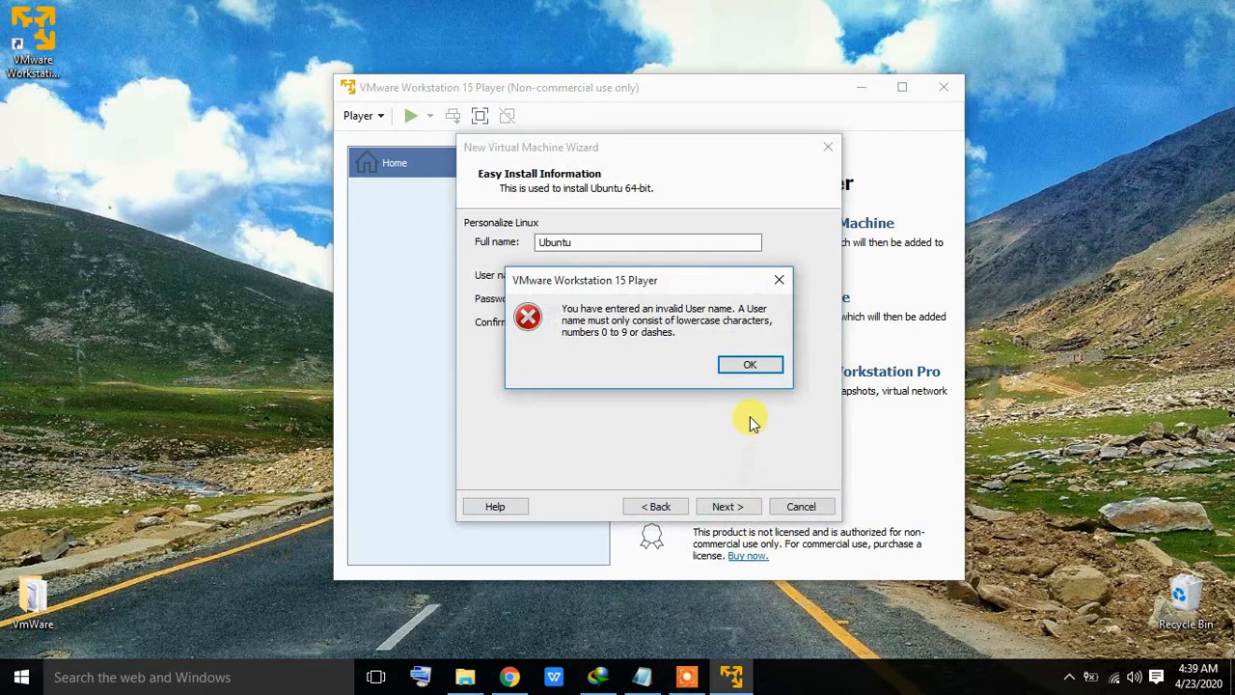
Step: Dismiss the invalid user name error and correct the user name to lowercase 'linux'
left_click(745, 365)
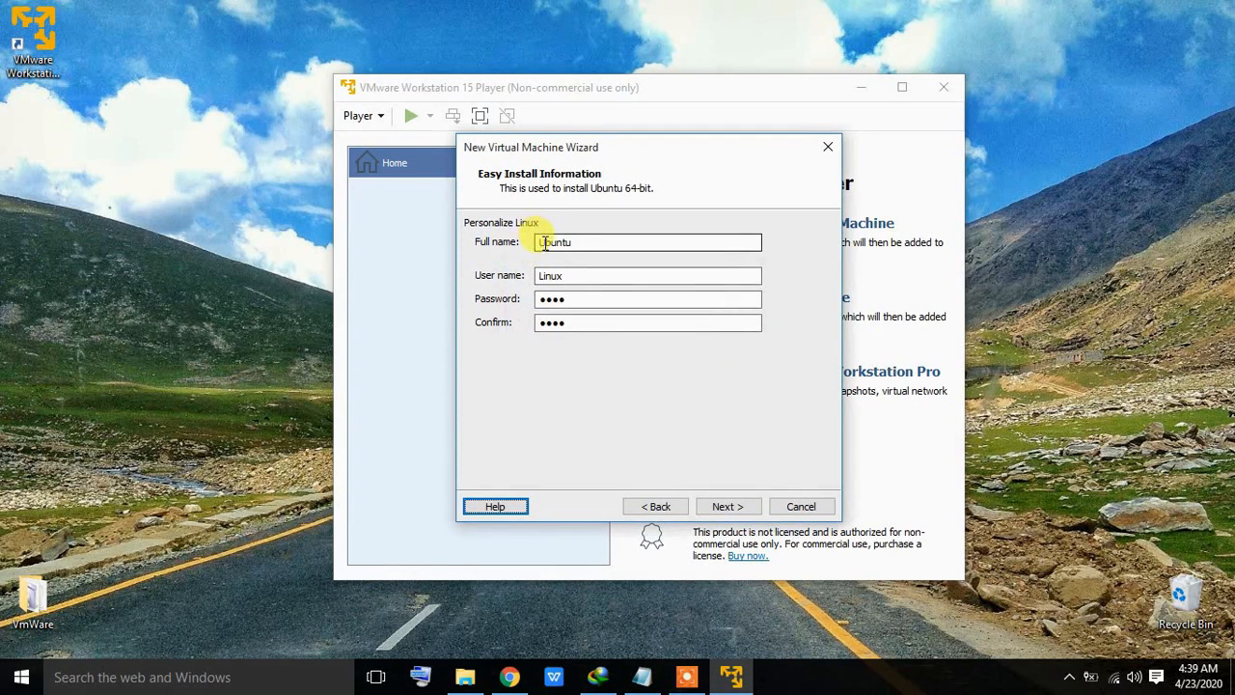
left_click(546, 275)
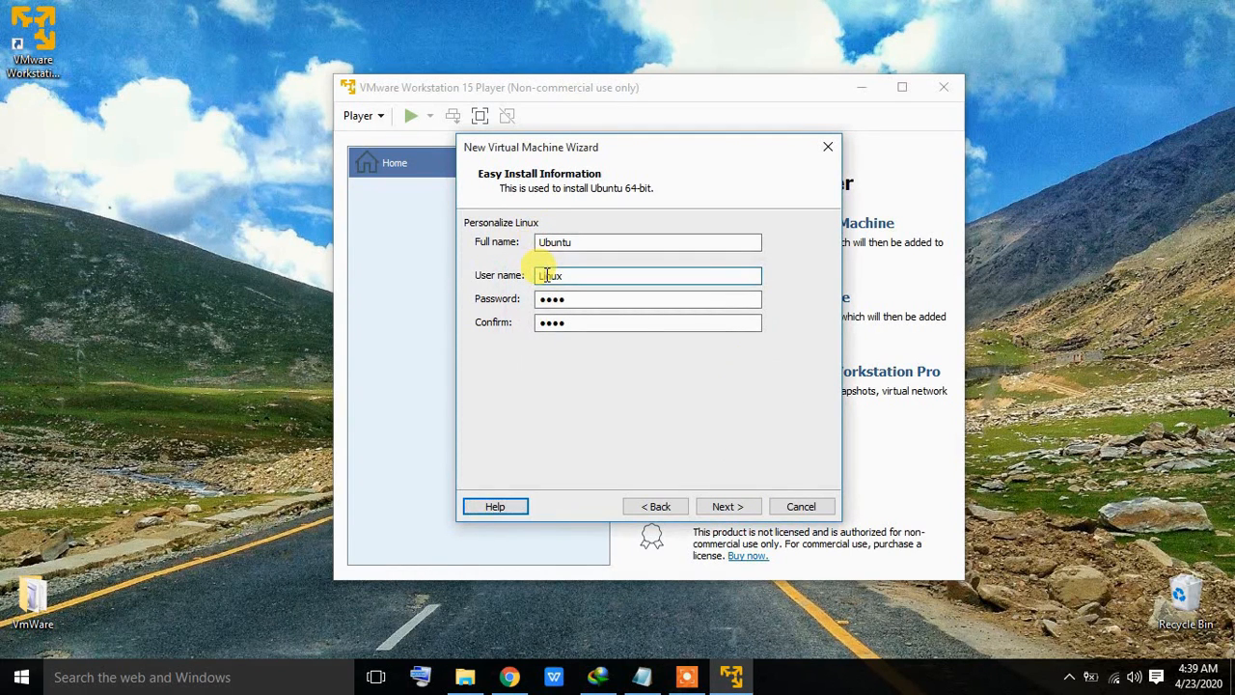
key("BackSpace")
type("l")
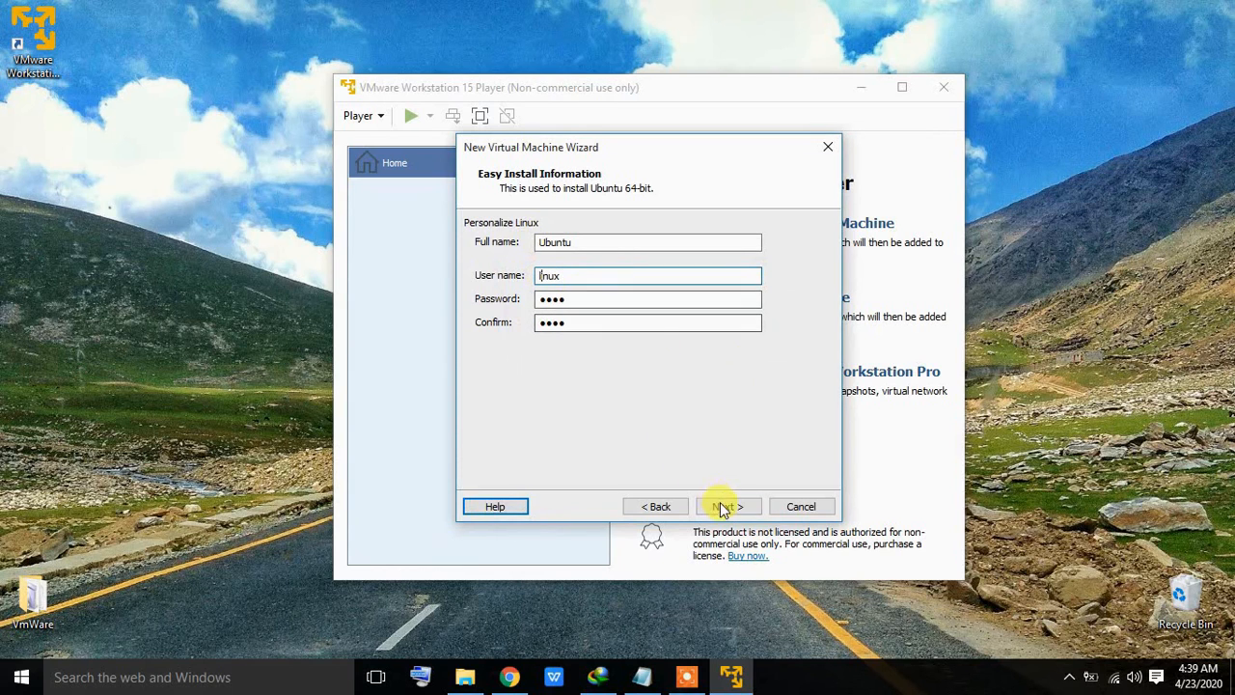
left_click(723, 504)
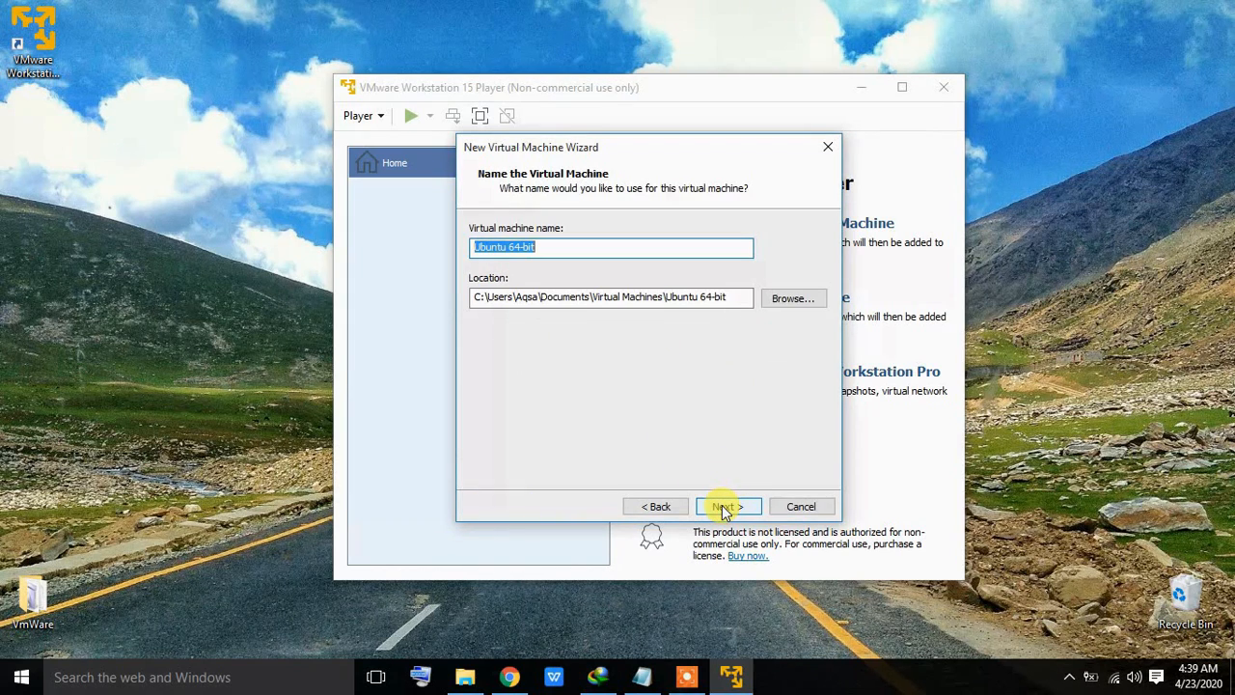
Step: Keep the name Ubuntu 64-bit and set the maximum disk size to 10.0 GB
left_click(724, 506)
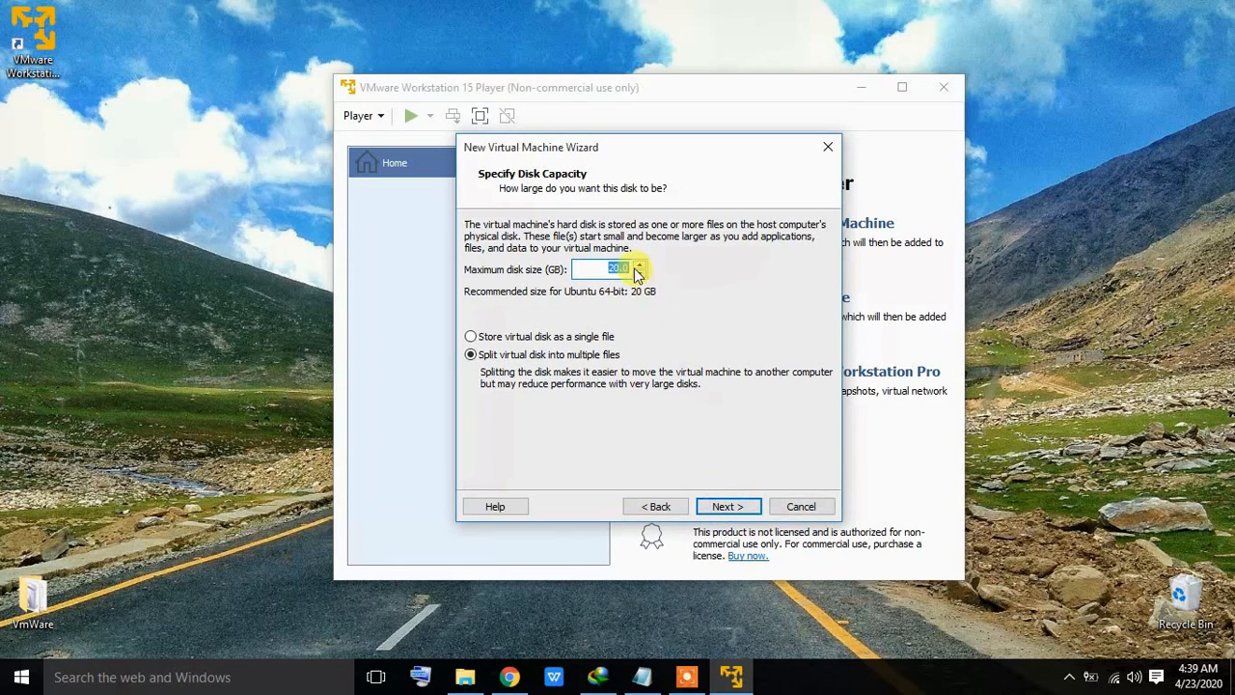
type("15.0")
left_click(638, 273)
left_click(638, 273)
left_click(637, 273)
left_click(638, 273)
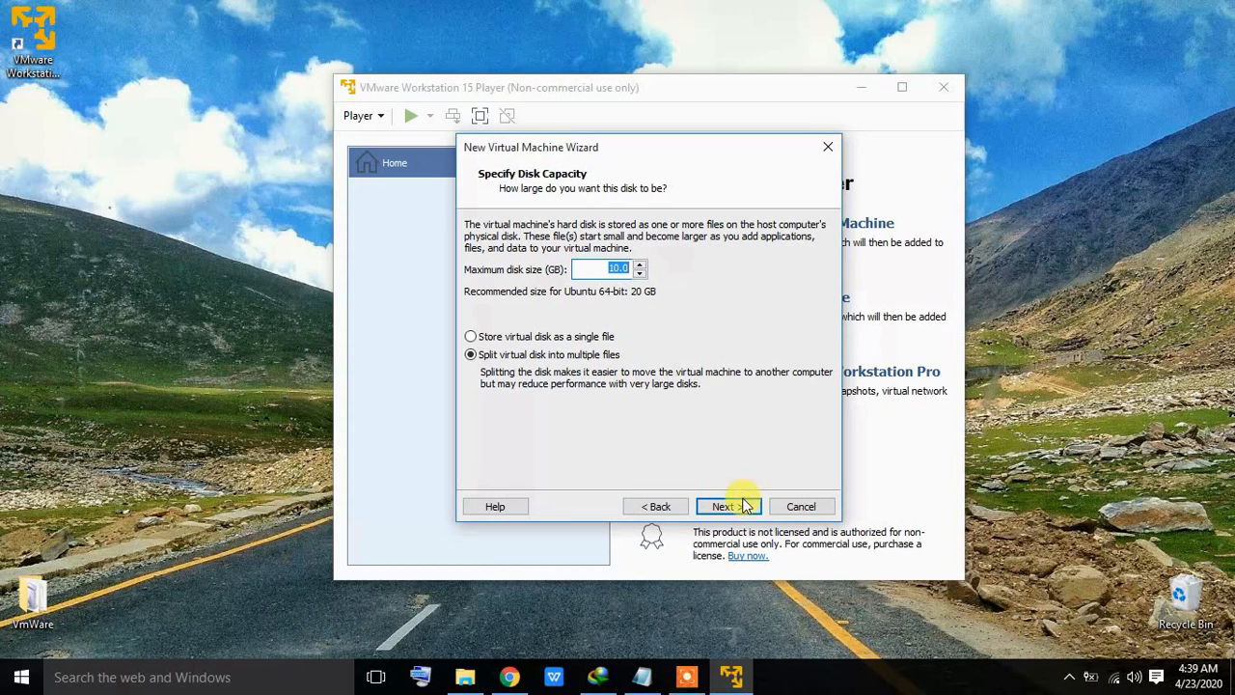
left_click(642, 676)
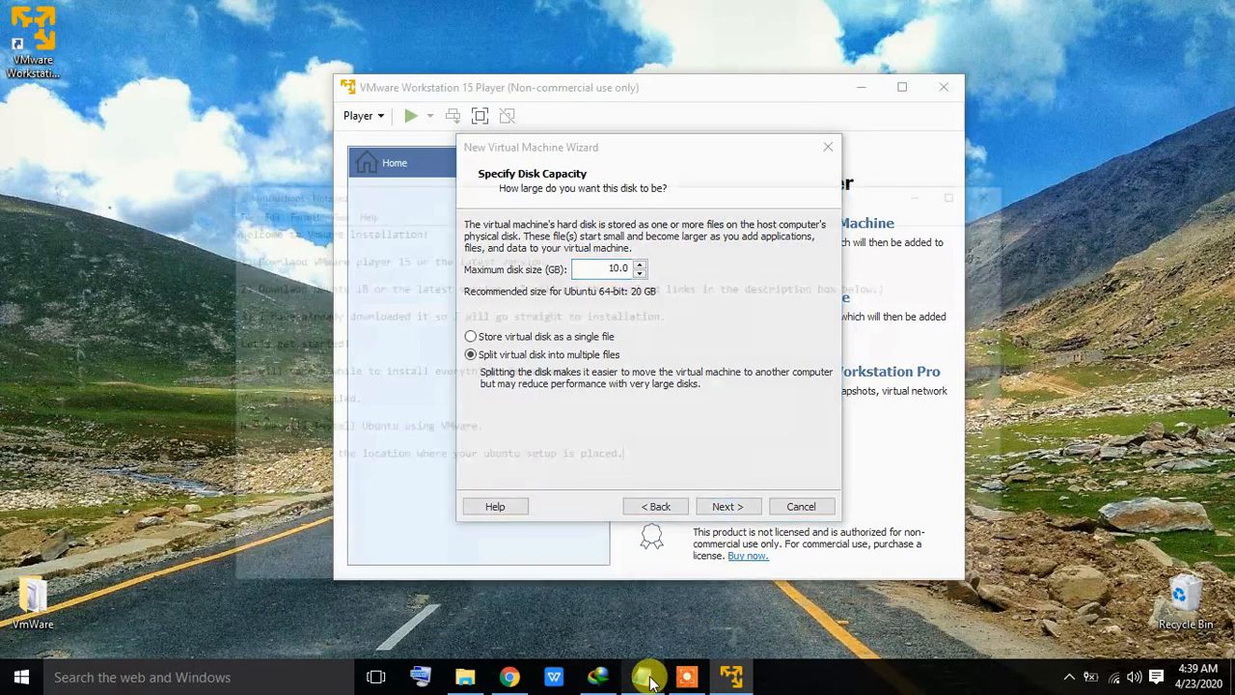
Step: Note in Instructions.txt that the VM's hard disk space depends on the space you have
key("Return")
key("Return")
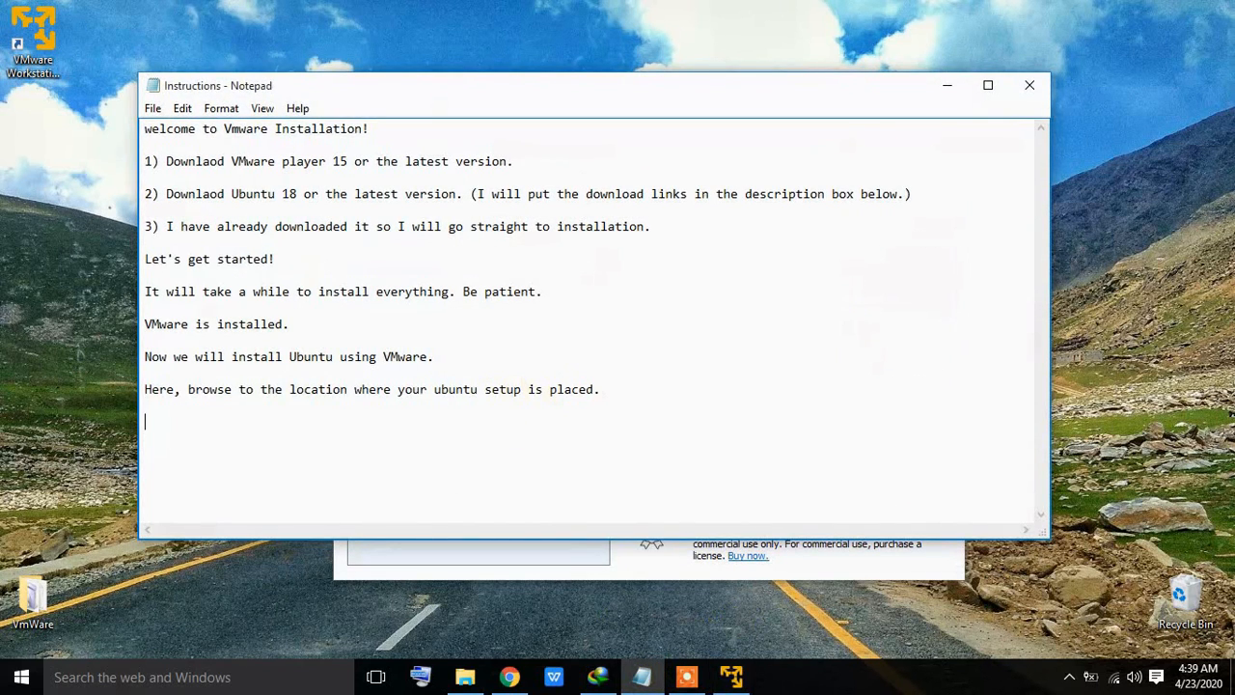
type("You have to set the hard dis")
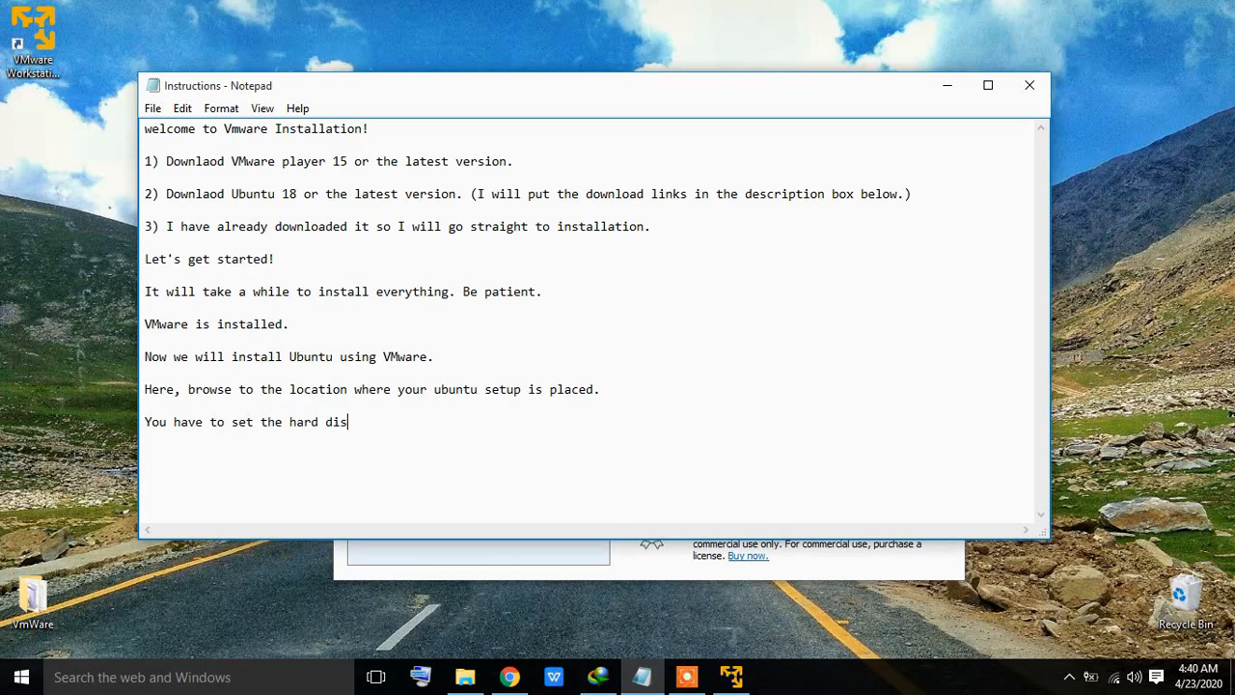
type("k space you want to give to")
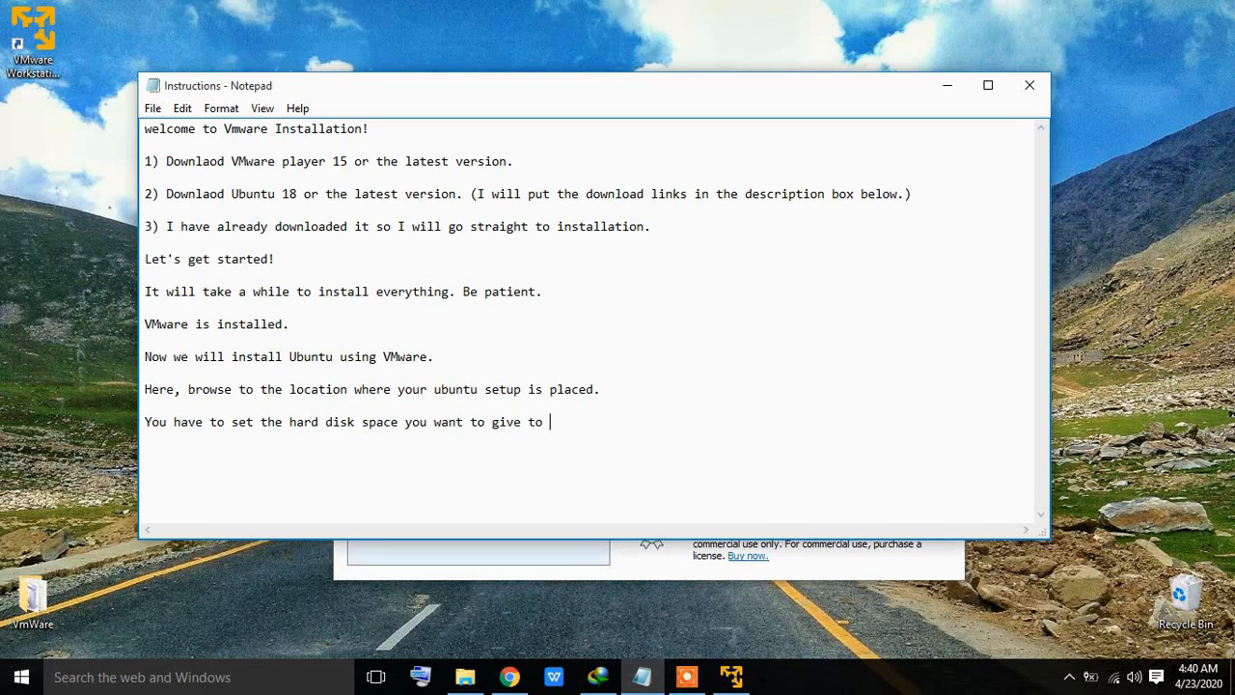
type(" your vu")
key("BackSpace")
type("irtual machine.")
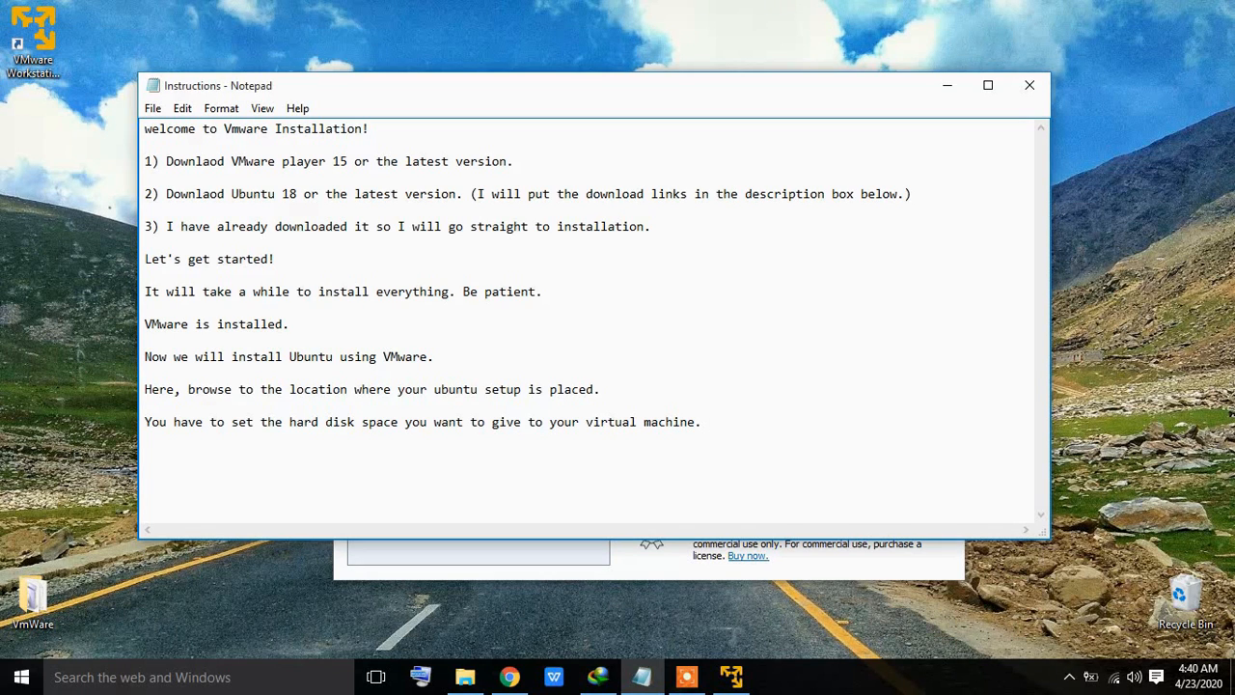
type(" it depends on the space yp")
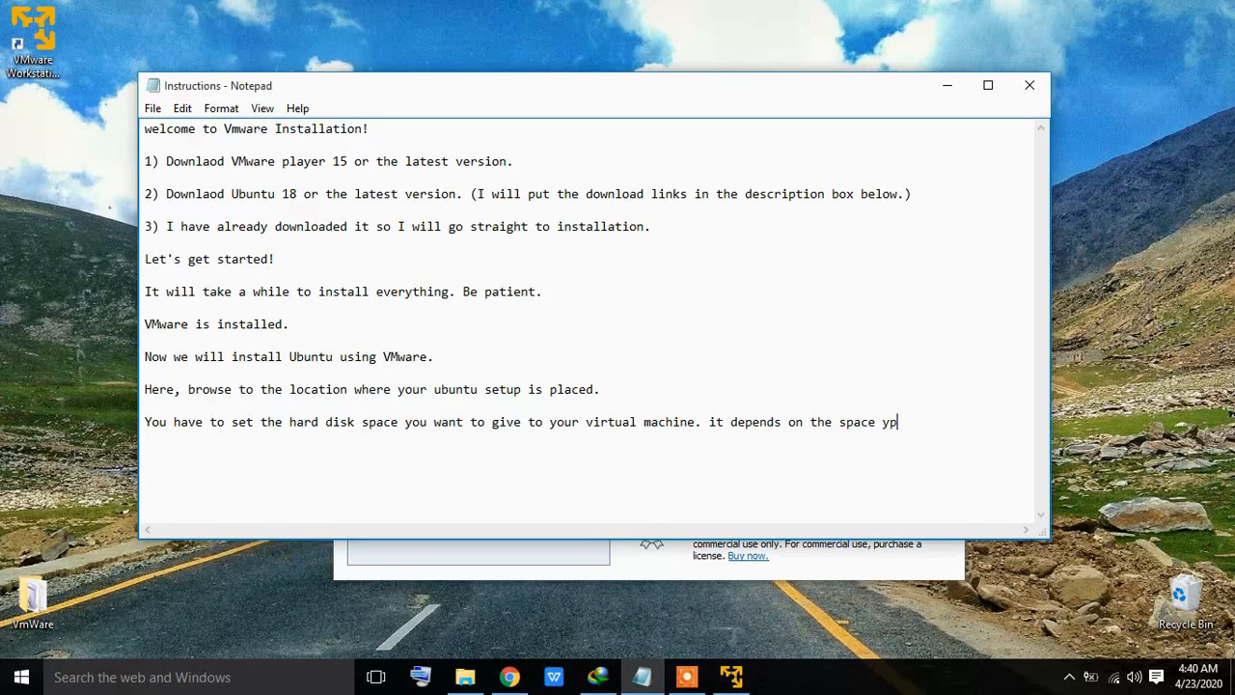
key("BackSpace")
type("ou have.")
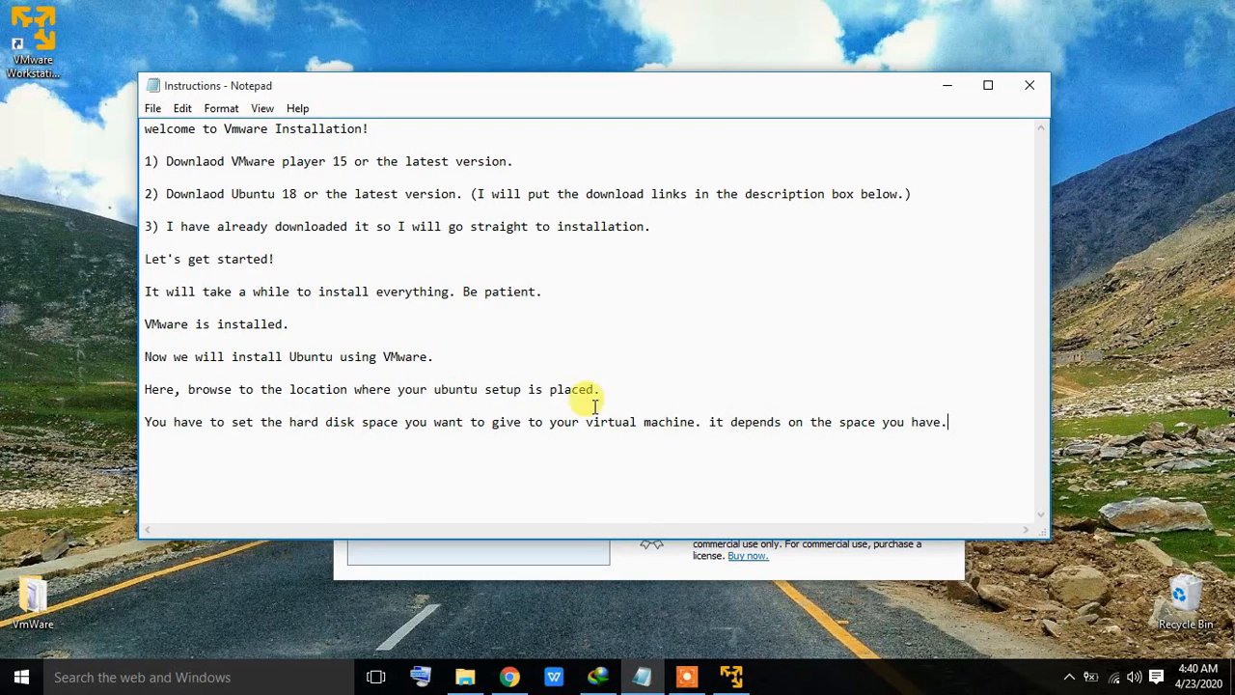
left_click(681, 565)
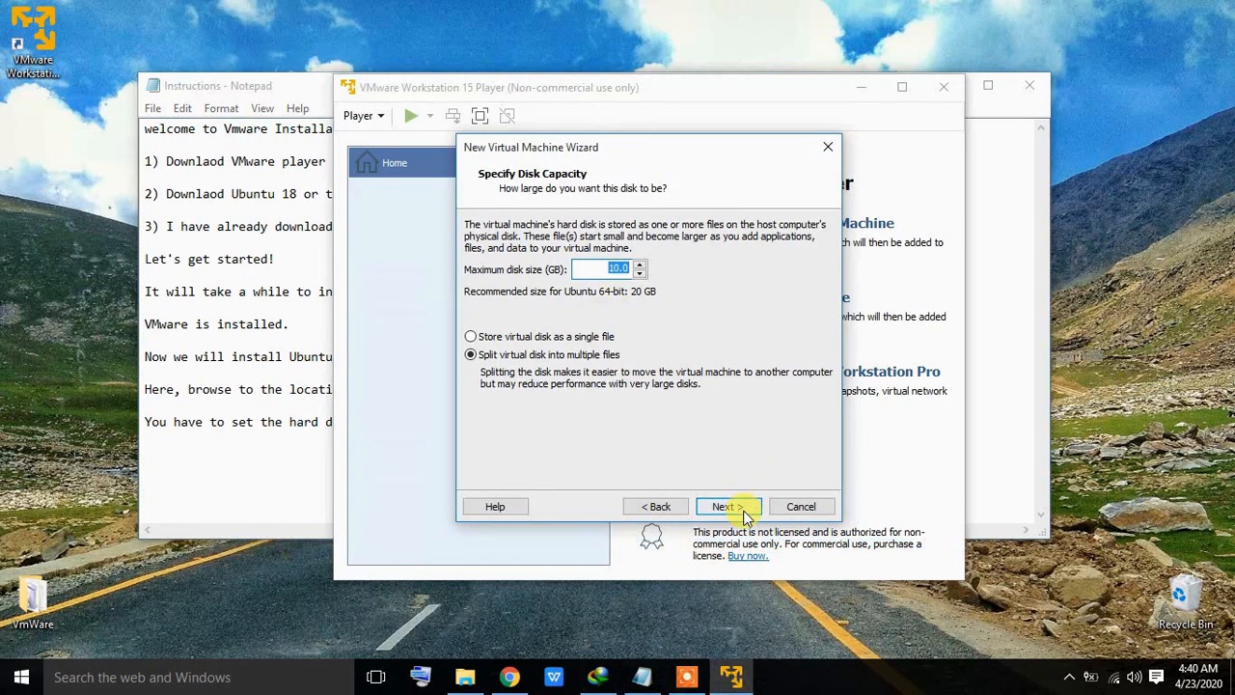
Step: Finish the wizard to create and power on the VM, hiding Notepad and the Easy Install notice
left_click(748, 507)
left_click(744, 513)
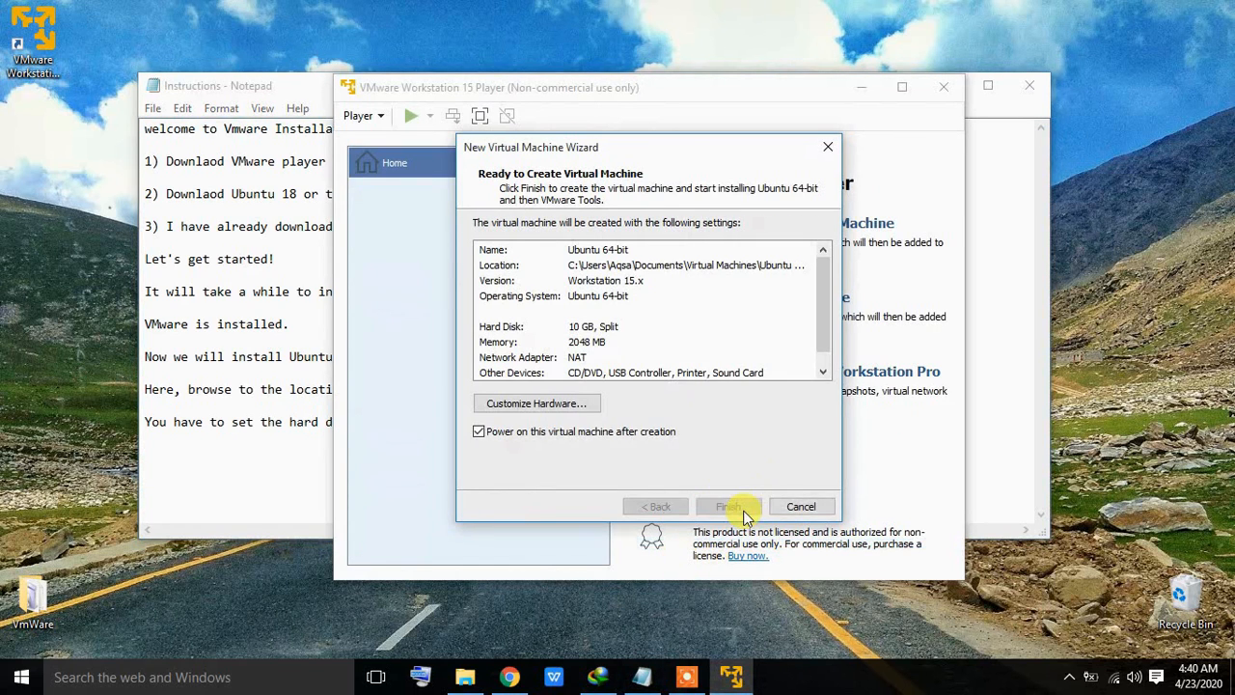
left_click(989, 119)
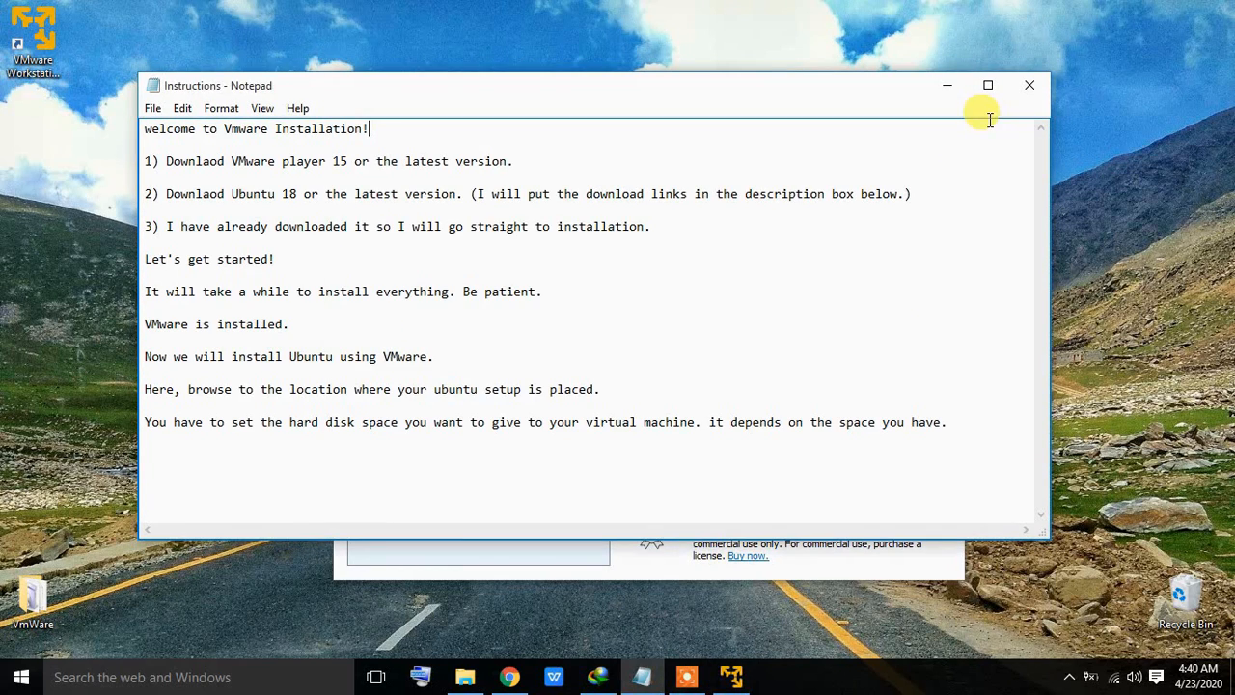
left_click(943, 86)
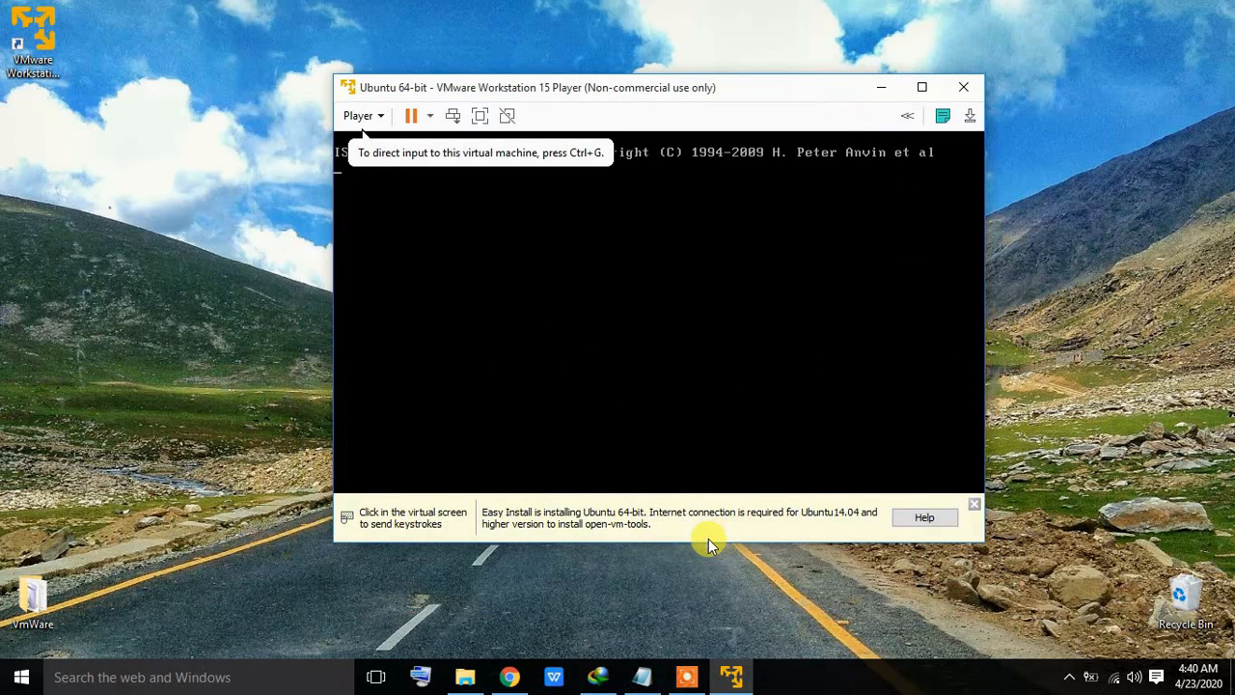
left_click(976, 503)
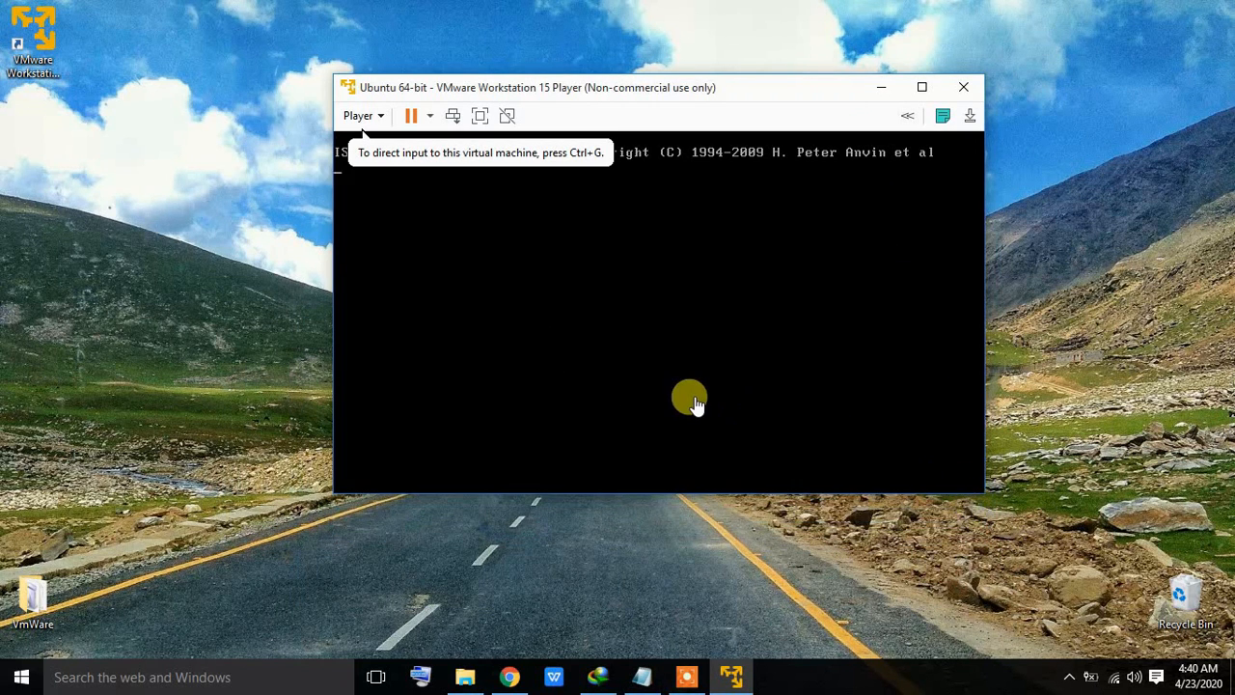
left_click(535, 267)
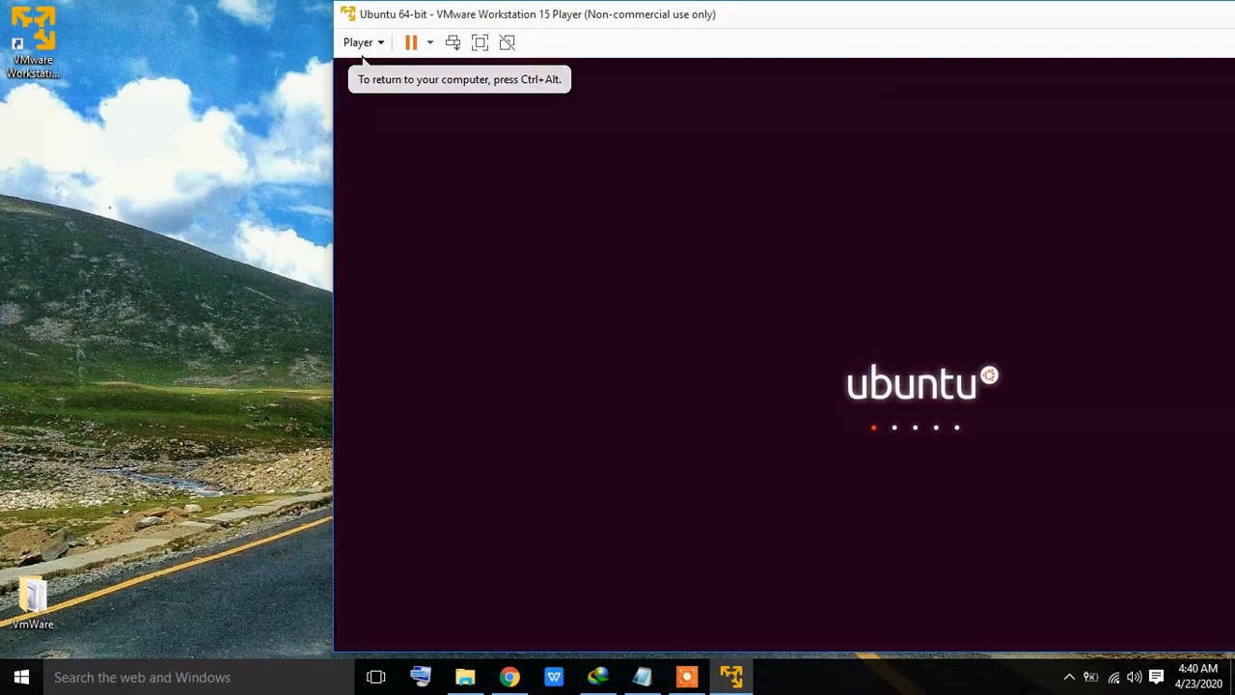
Step: Move the VMware Player window left and maximize it to fill the screen
left_click_drag(808, 16, 496, 24)
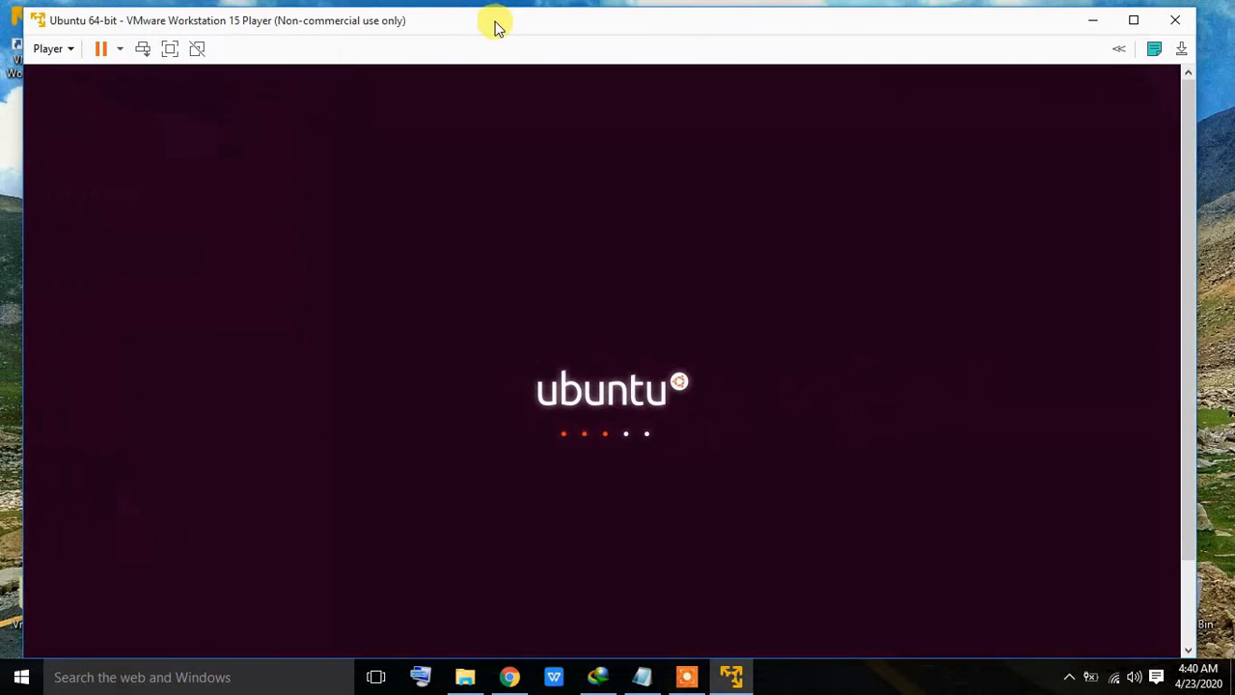
left_click(1138, 12)
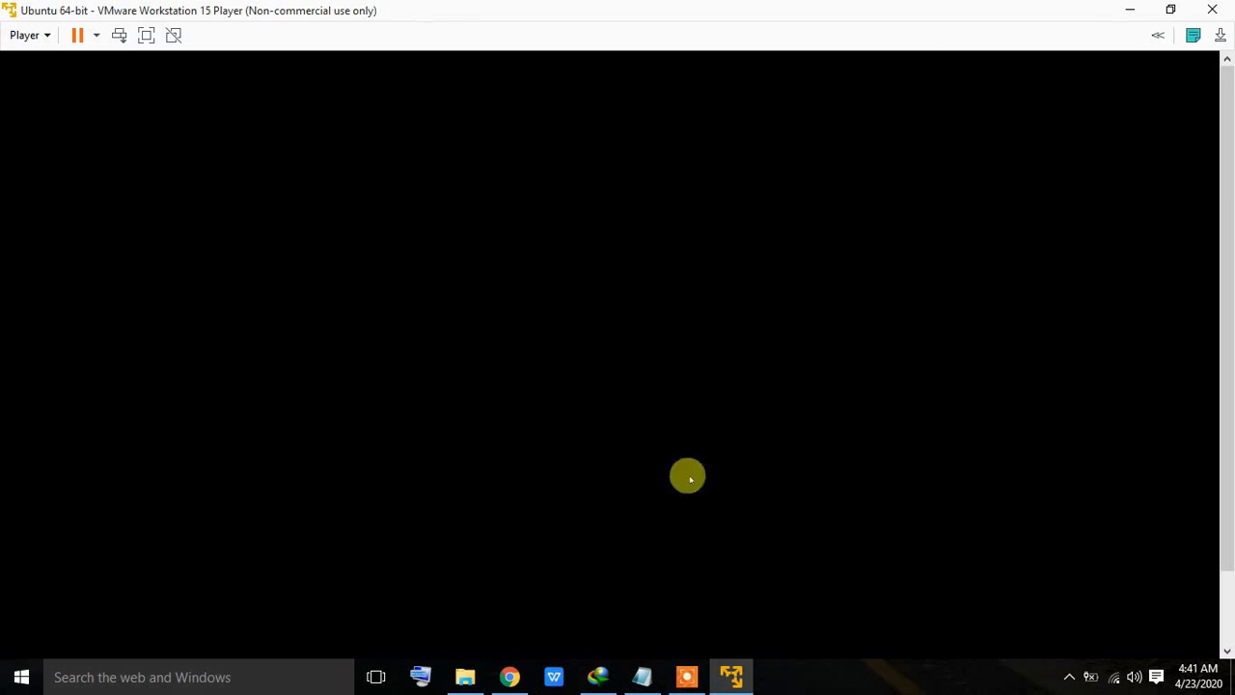
Step: Add the note 'Ubuntu installation also takes a lot oftime. Be patient.' and minimize Notepad
left_click(642, 678)
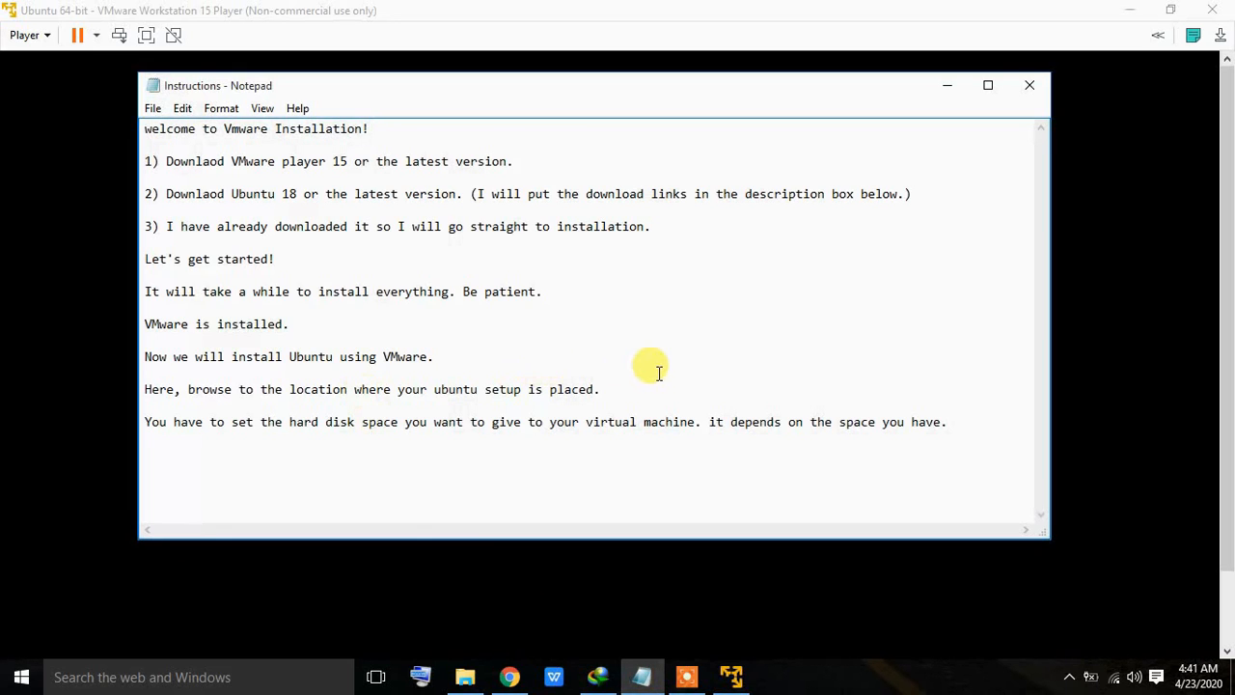
left_click(964, 417)
key("Return")
key("Return")
type("Ubuntu installation")
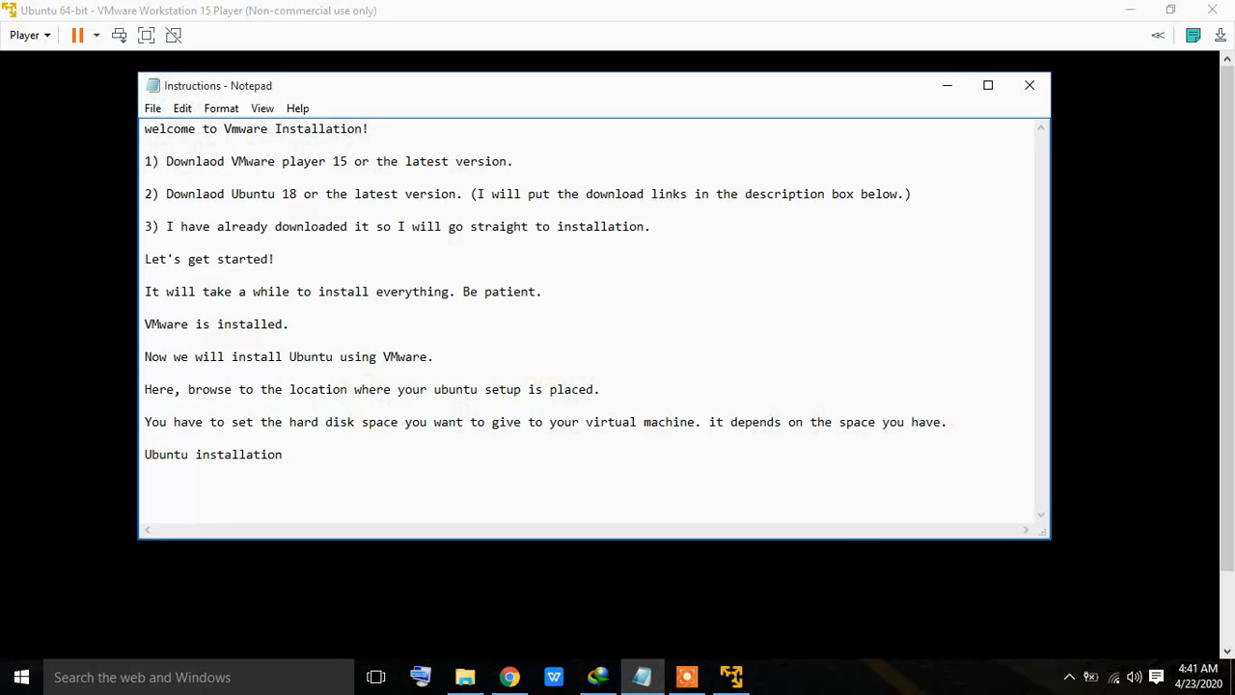
type(" also takes a lot of")
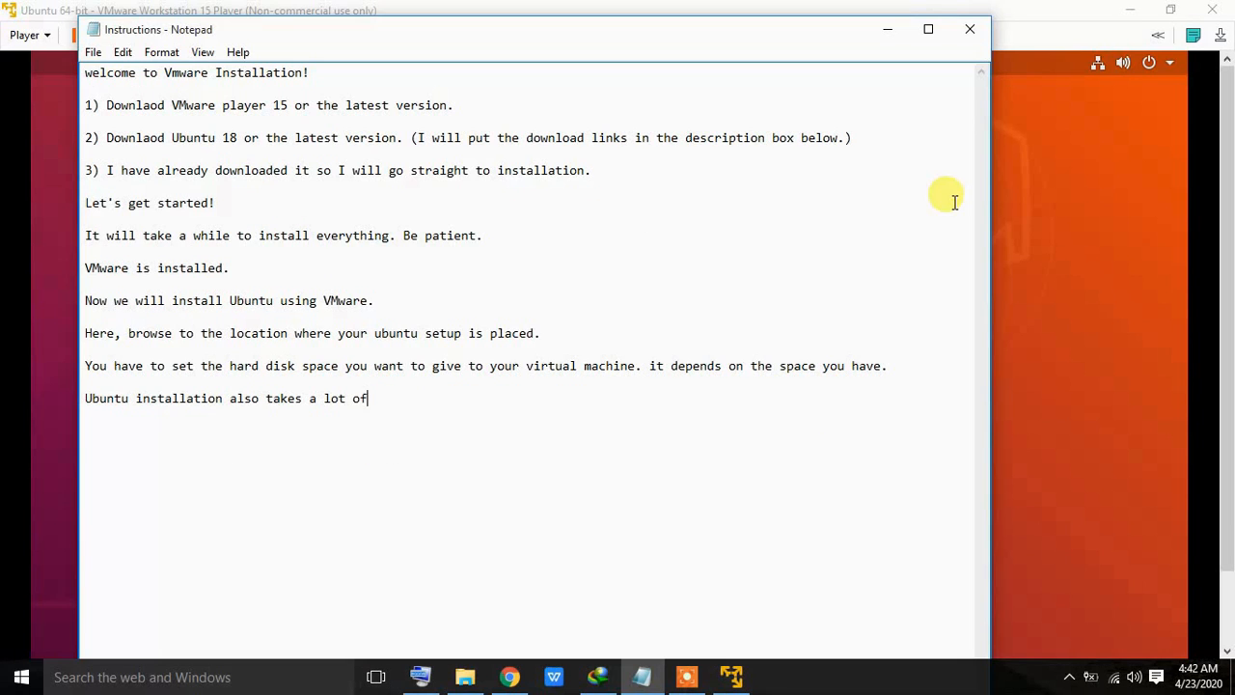
type("time. Be patient")
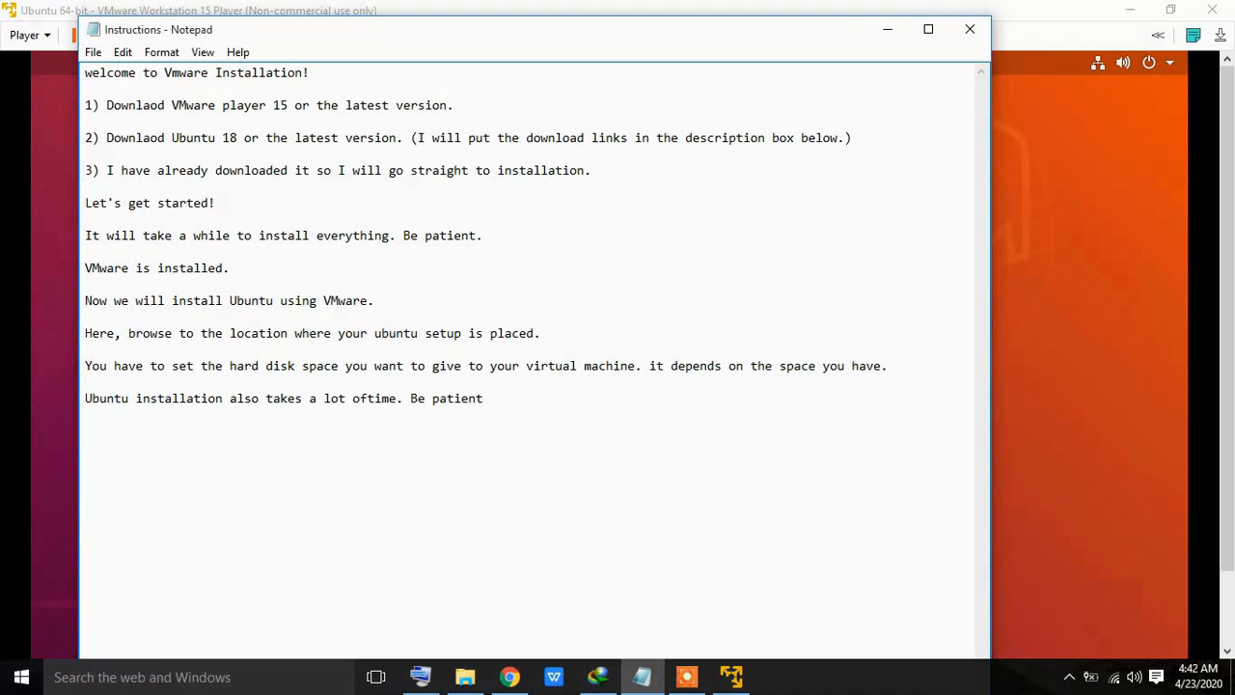
type(".")
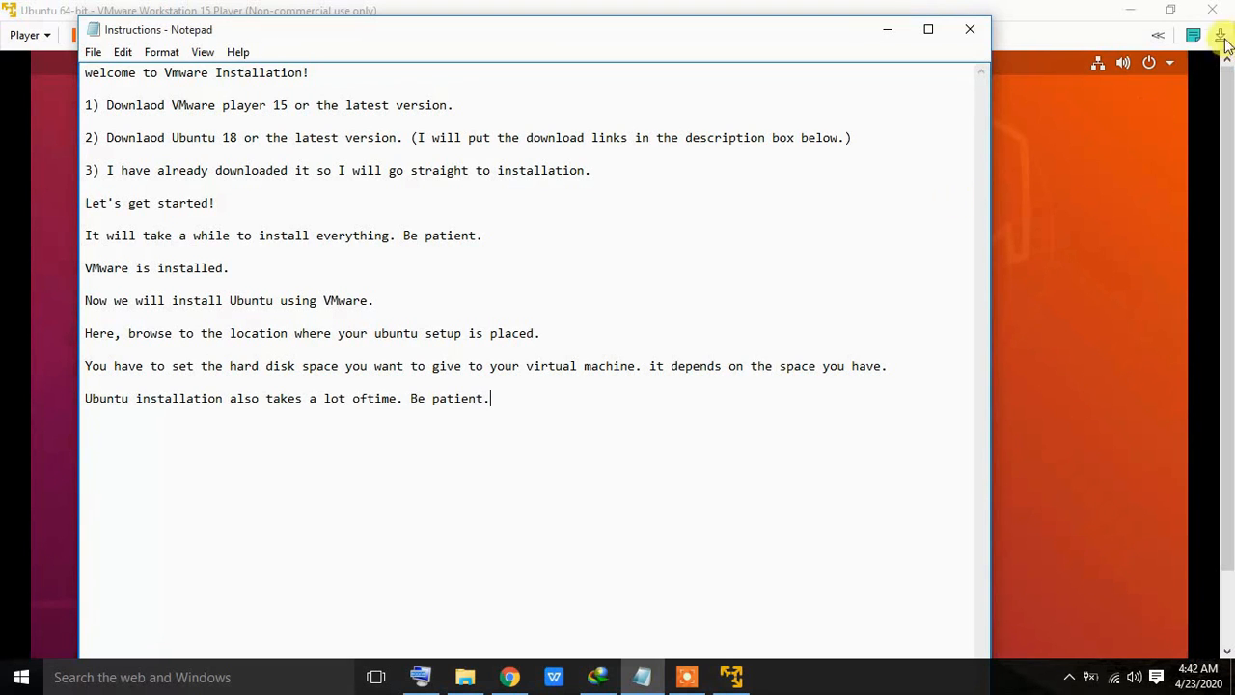
left_click(902, 38)
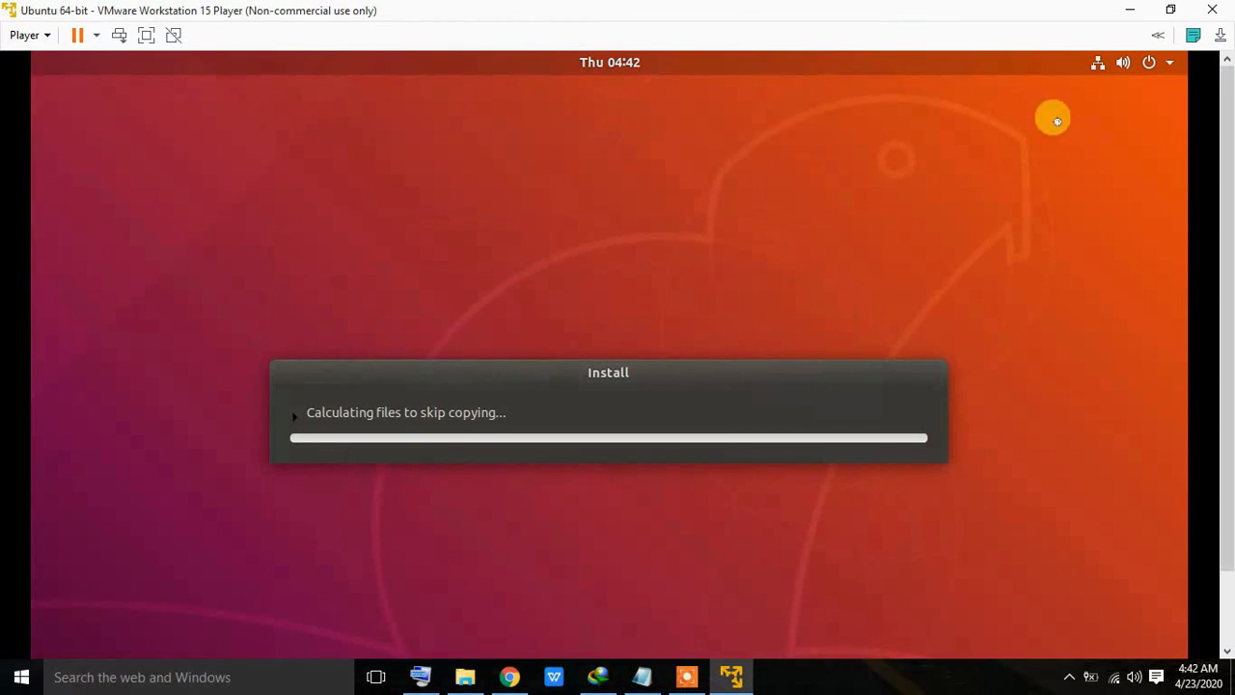
Step: Restore and re-maximize the VMware window while the Ubuntu installer copies files
left_click(1170, 9)
left_click(1135, 14)
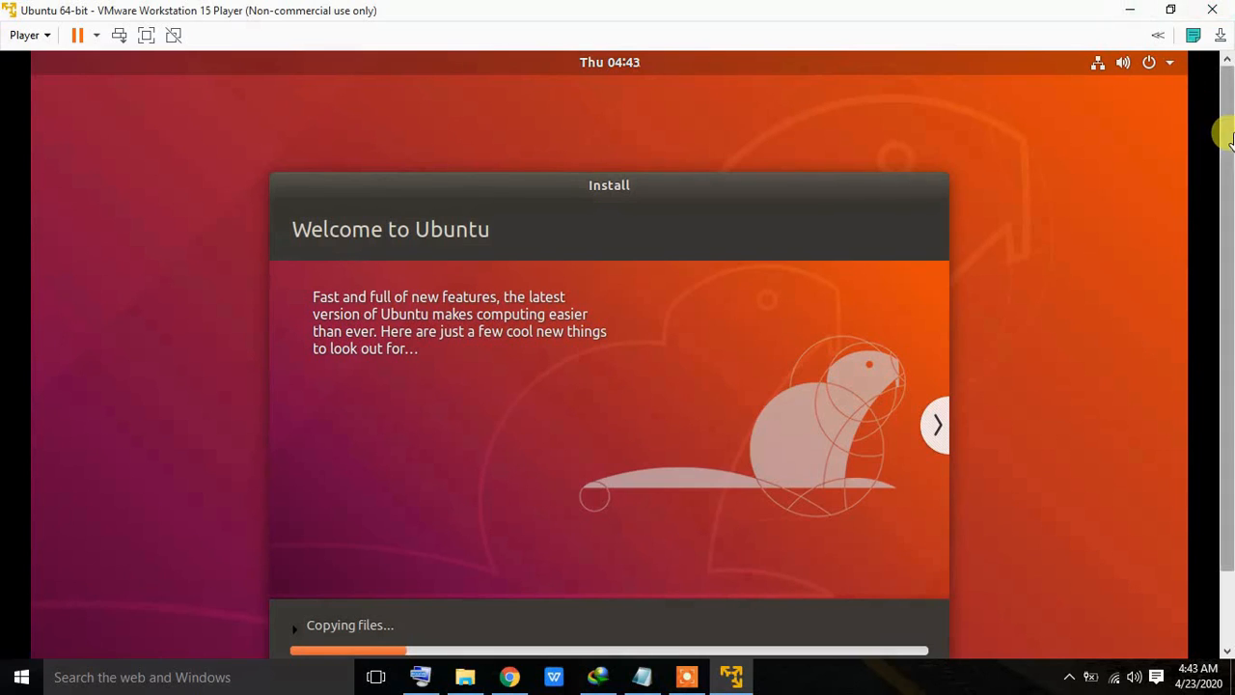
scroll(1226, 142, "down", 1)
left_click_drag(1226, 141, 1225, 176)
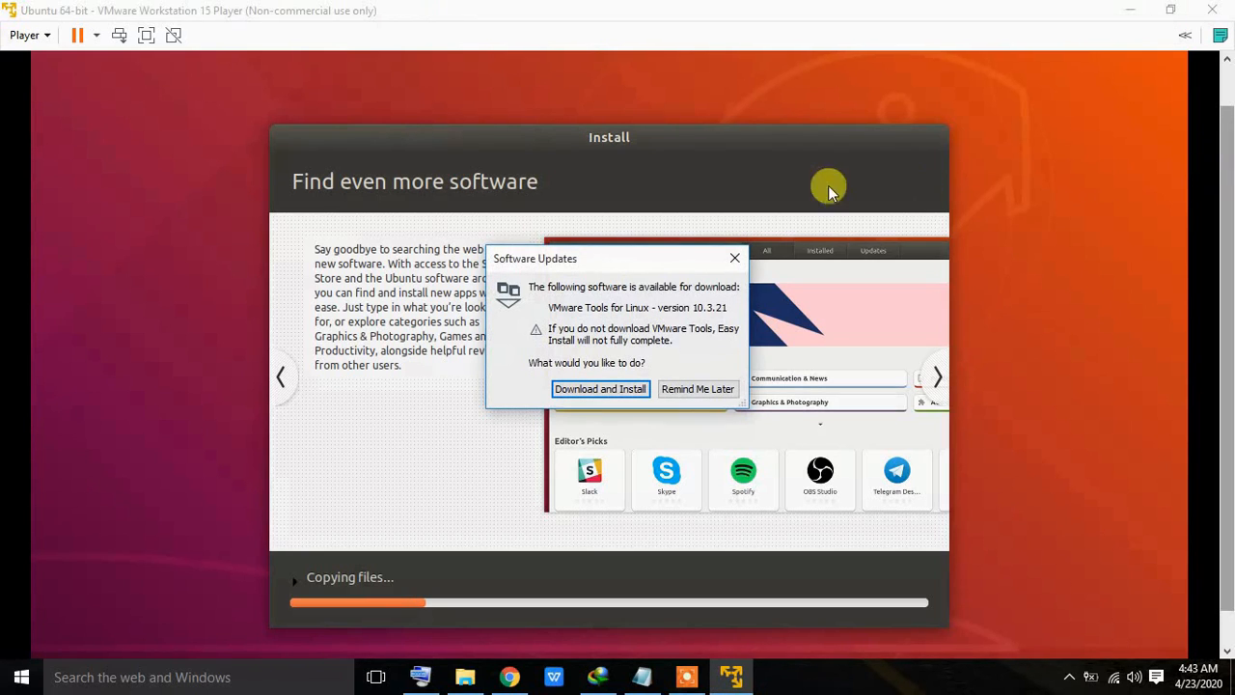
Step: Postpone the VMware Tools for Linux download with Remind Me Later
left_click(697, 389)
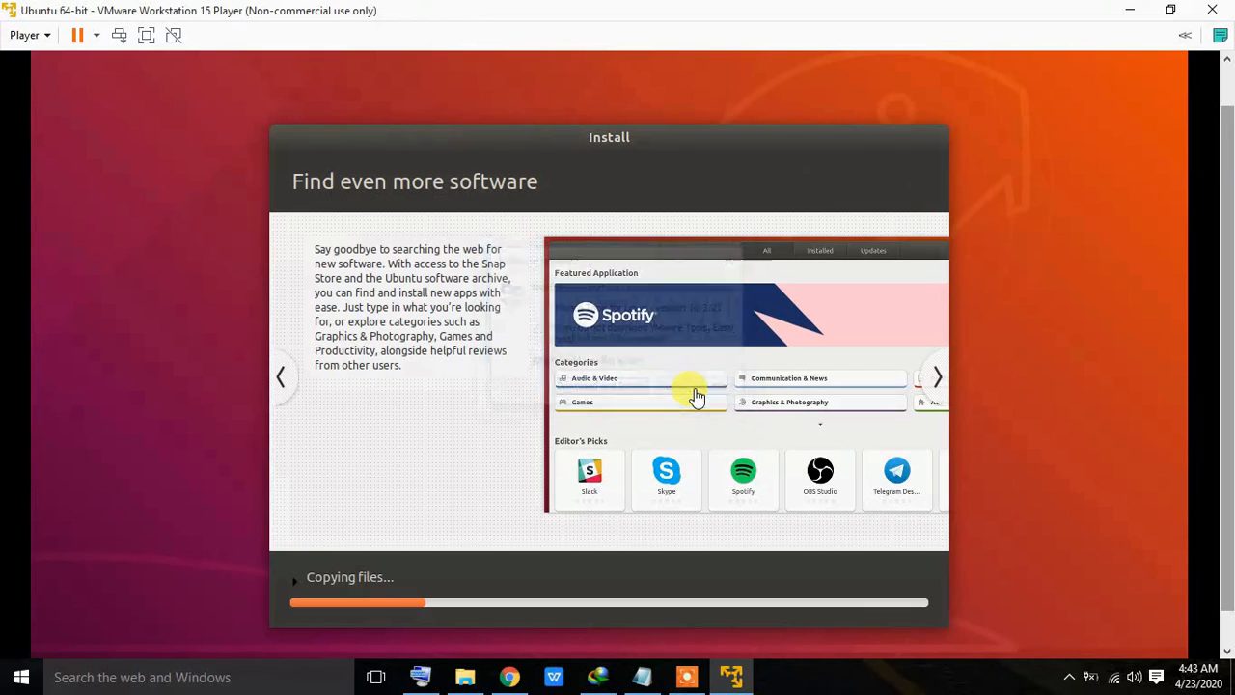